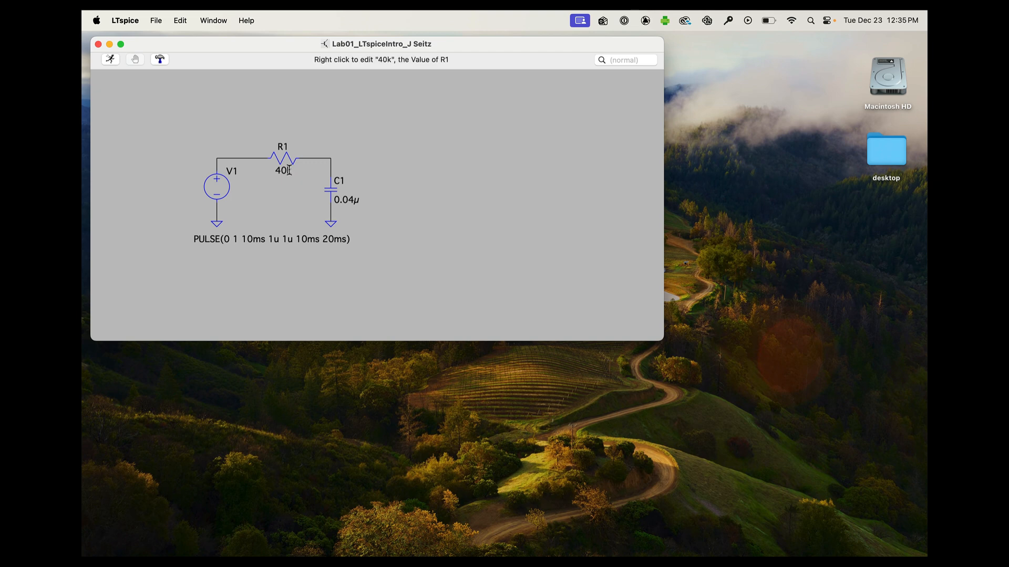
Try to run the simulation of the RC circuit
{"action": "left_click", "coordinate": [111, 61]}
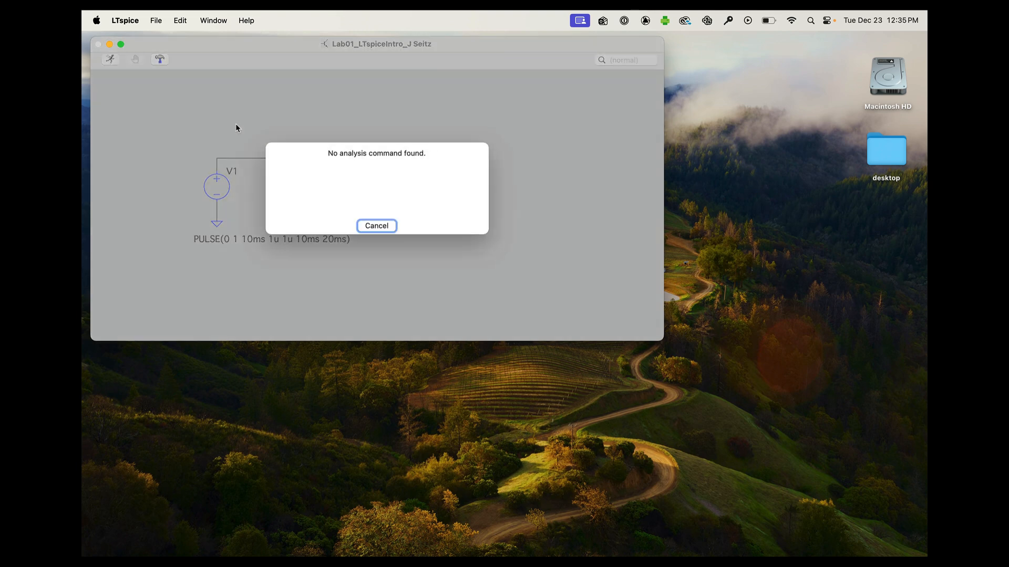
{"action": "left_click", "coordinate": [377, 227]}
Create a SPICE directive for a transient analysis with a stop time of 100ms and waveform saving starting at 0
{"action": "right_click", "coordinate": [415, 177]}
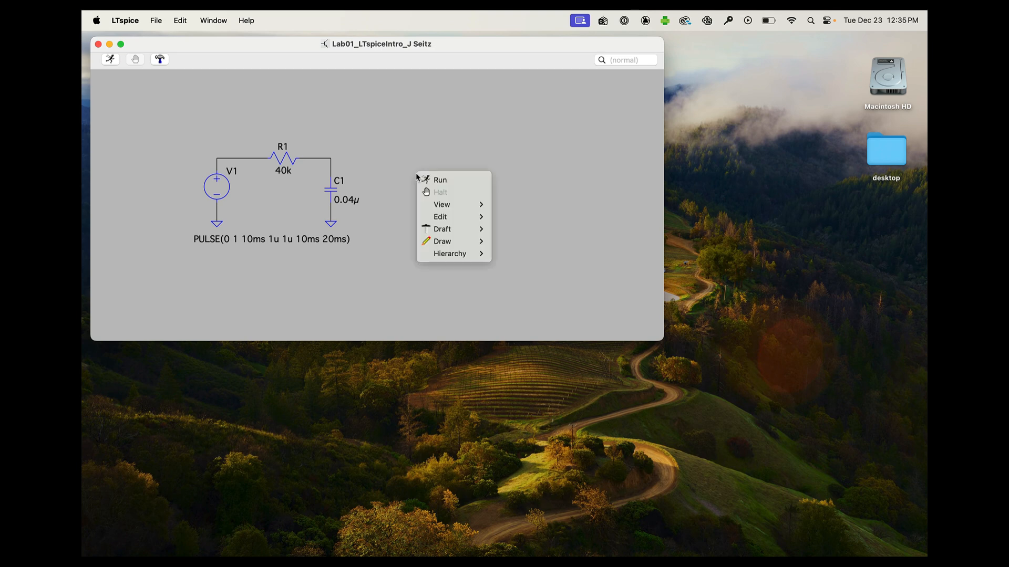
{"action": "mouse_move", "coordinate": [433, 231]}
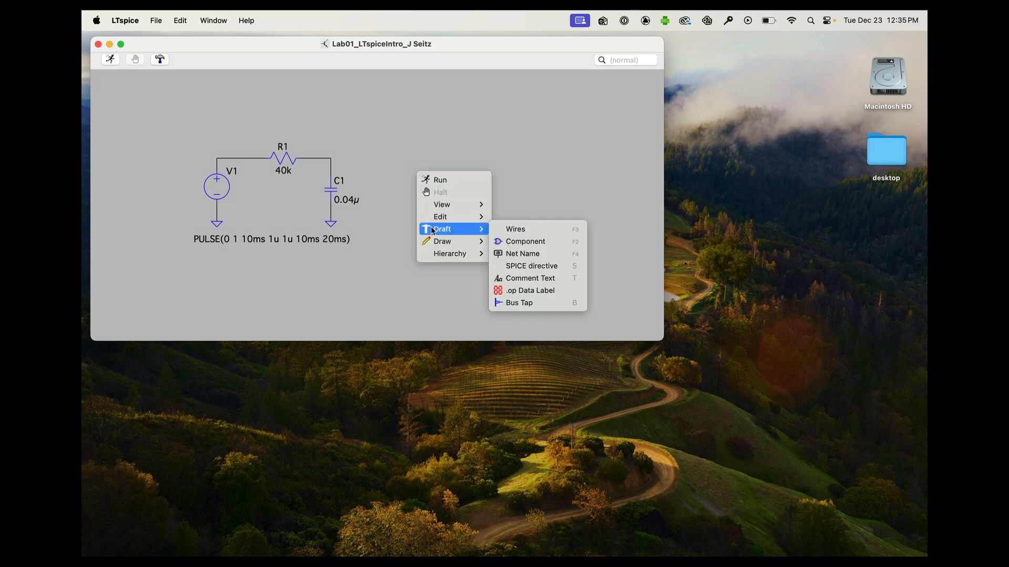
{"action": "left_click", "coordinate": [543, 271]}
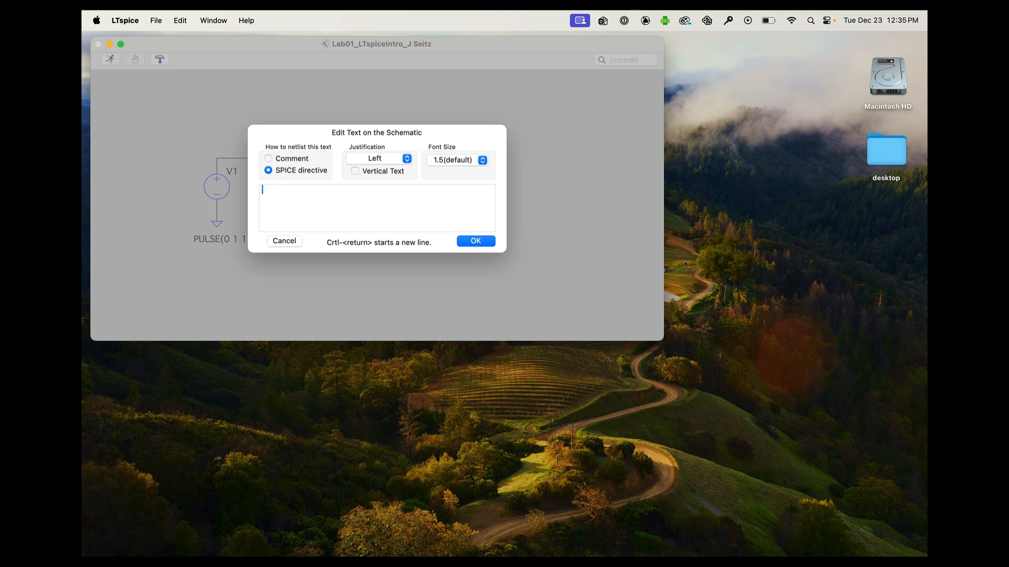
{"action": "right_click", "coordinate": [315, 201]}
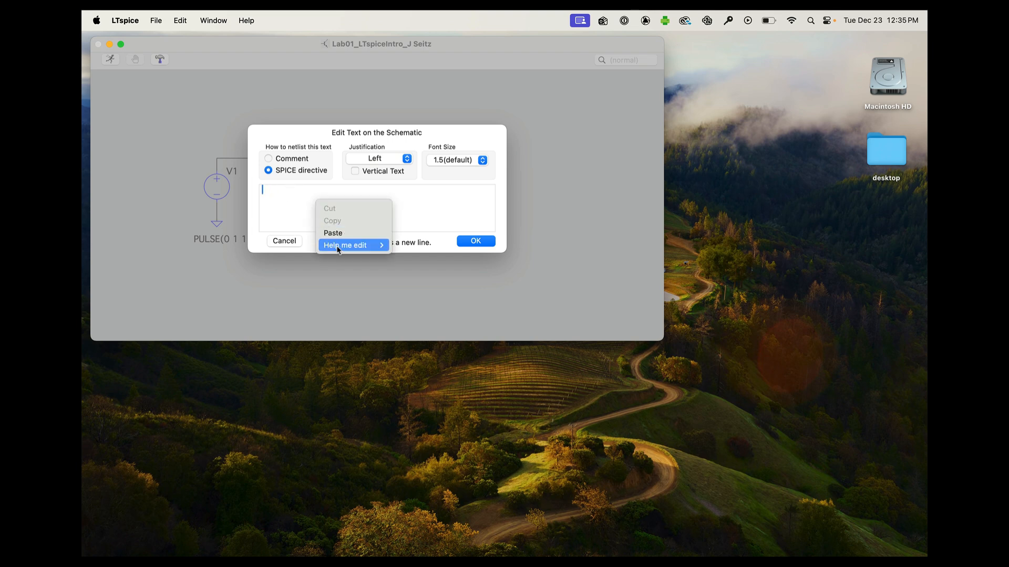
{"action": "mouse_move", "coordinate": [340, 252]}
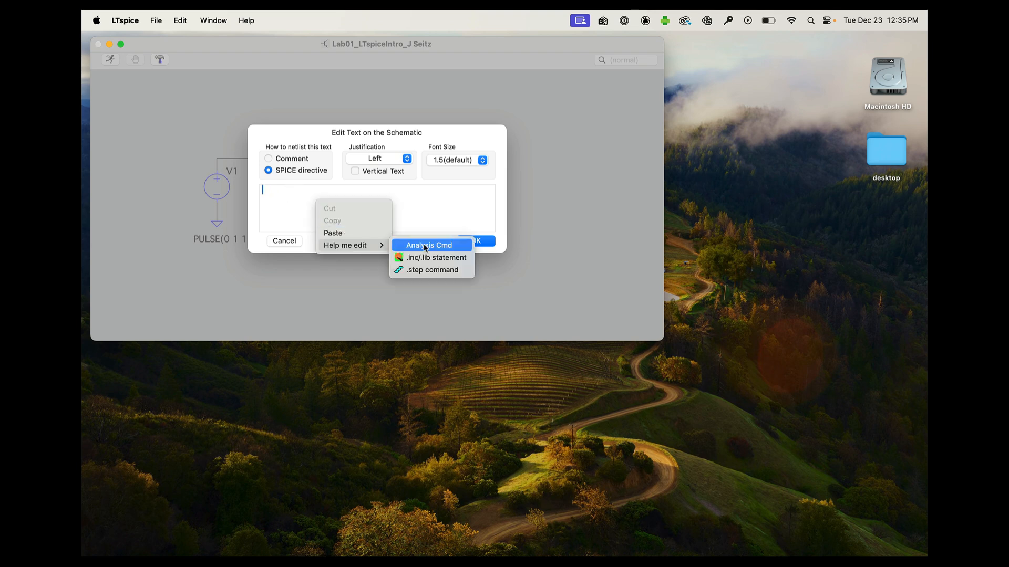
{"action": "left_click", "coordinate": [441, 246]}
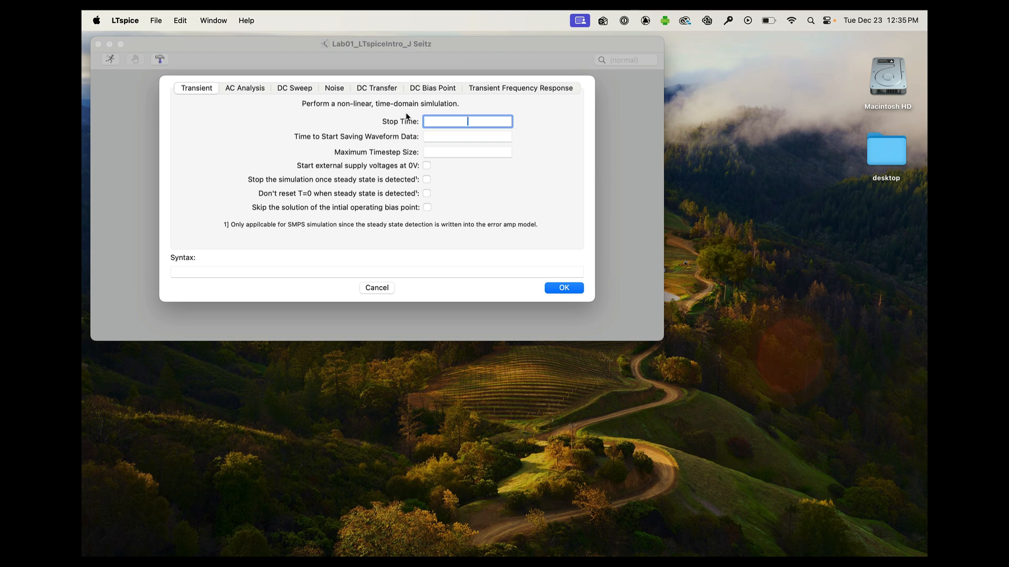
{"action": "type", "text": "100ms"}
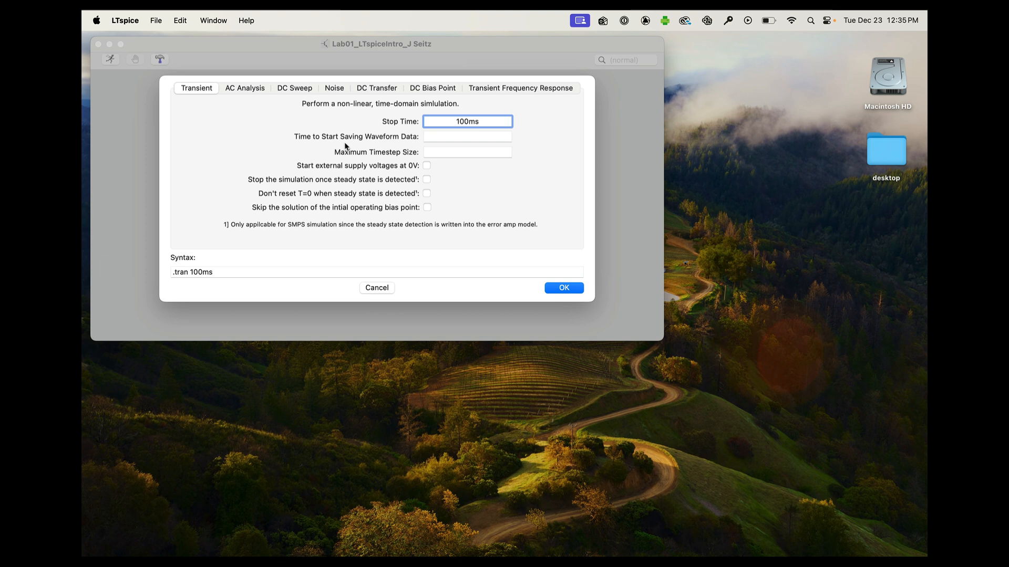
{"action": "left_click", "coordinate": [447, 136]}
{"action": "type", "text": "0"}
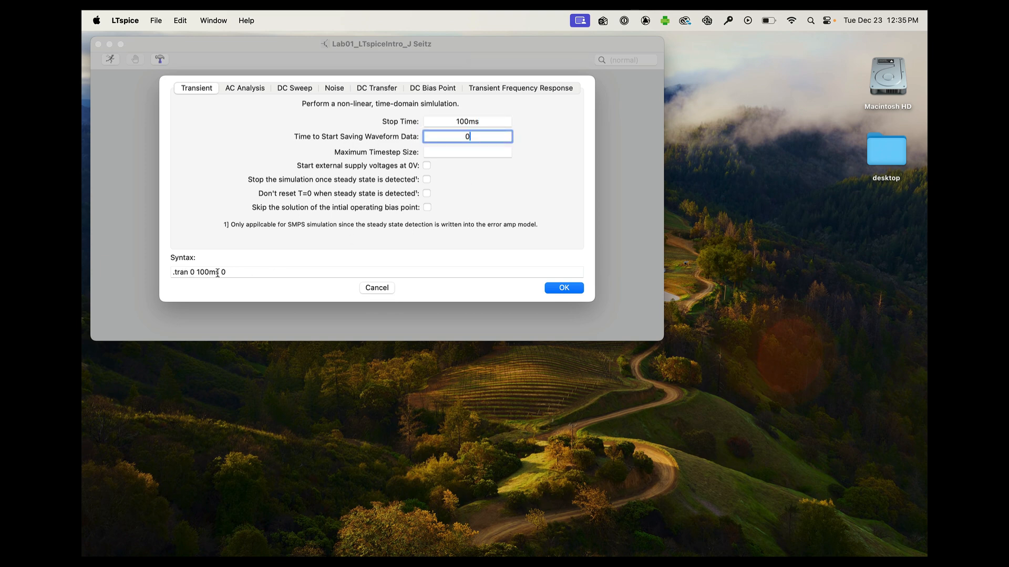
{"action": "left_click", "coordinate": [564, 288]}
Place the .tran 0 100ms 0 directive in the empty schematic area to the right of C1
{"action": "left_click", "coordinate": [325, 189]}
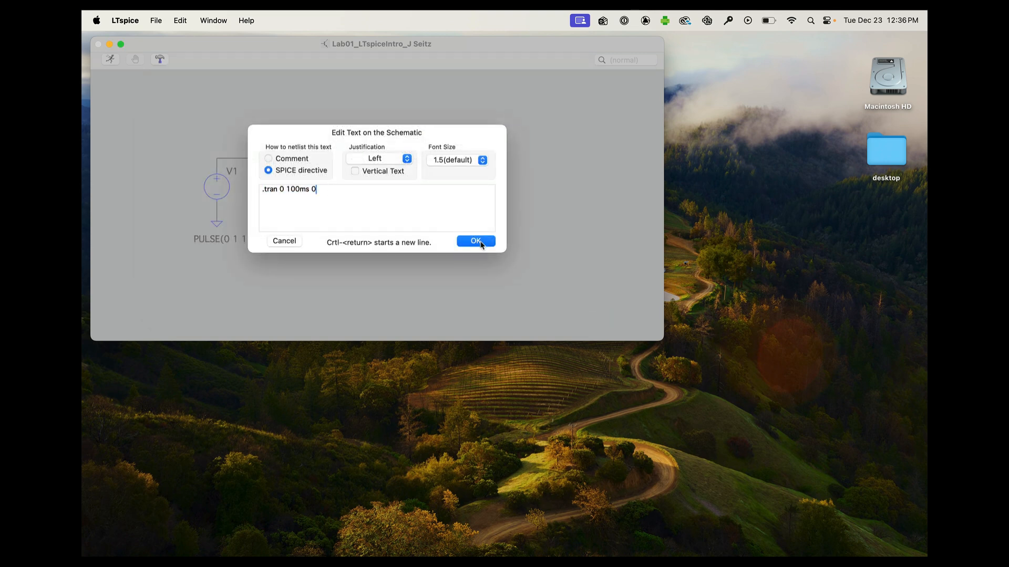
{"action": "left_click", "coordinate": [481, 243]}
{"action": "left_click", "coordinate": [331, 168]}
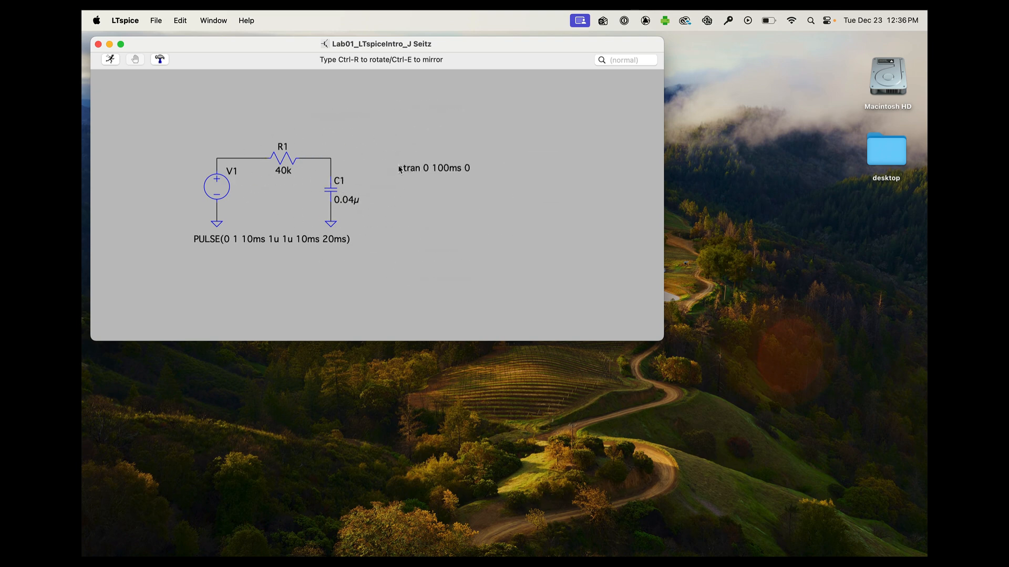
{"action": "left_click", "coordinate": [400, 192]}
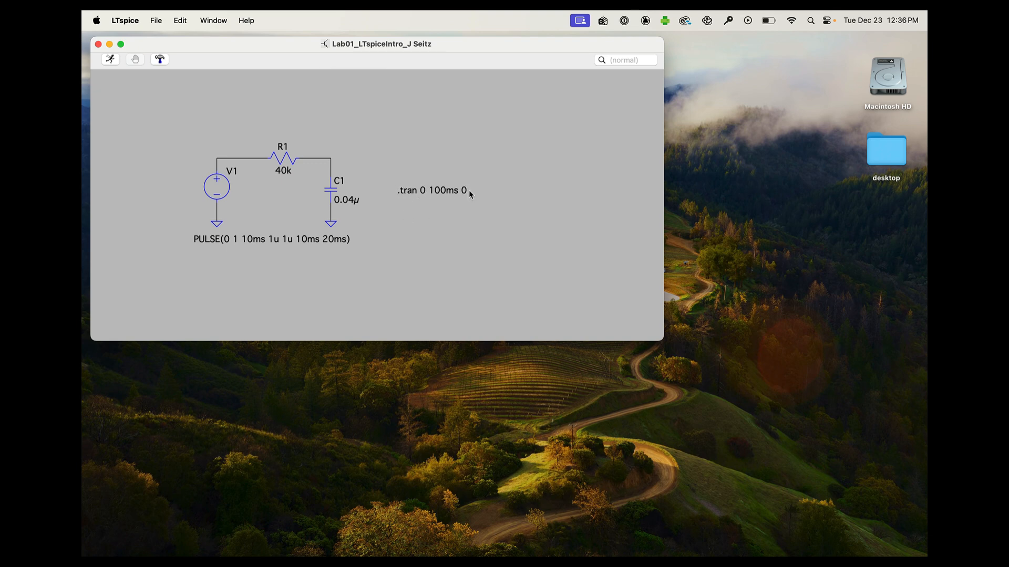
Run the simulation and position the widened waveform window directly below the schematic window
{"action": "left_click", "coordinate": [110, 59]}
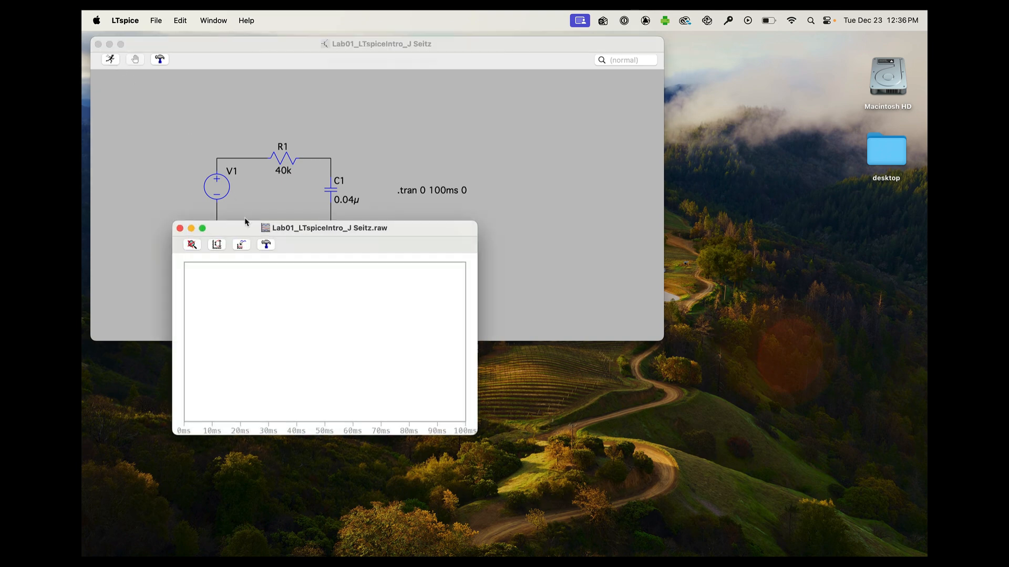
{"action": "left_click_drag", "start_coordinate": [250, 230], "coordinate": [191, 281]}
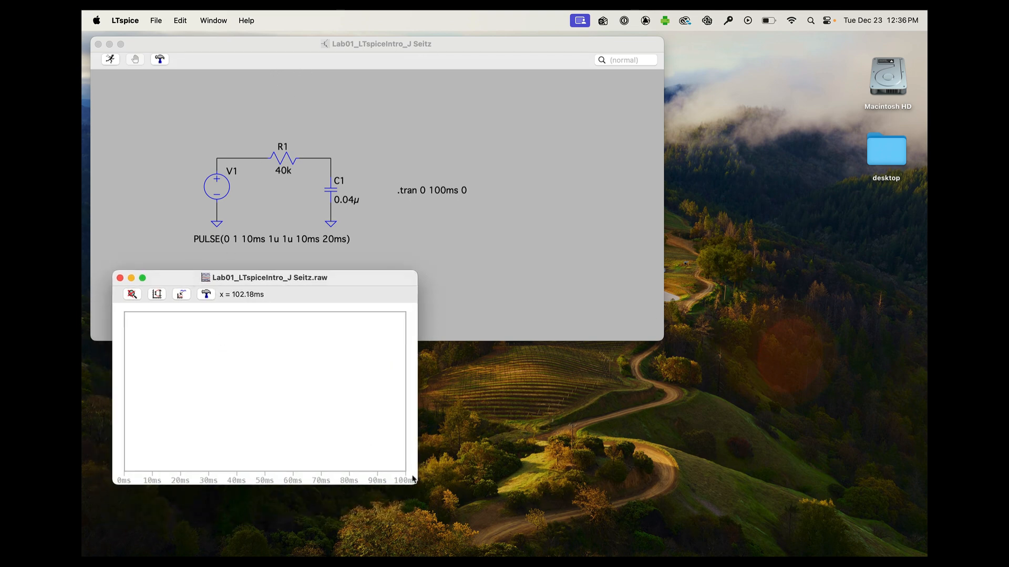
{"action": "left_click_drag", "start_coordinate": [416, 482], "coordinate": [660, 469]}
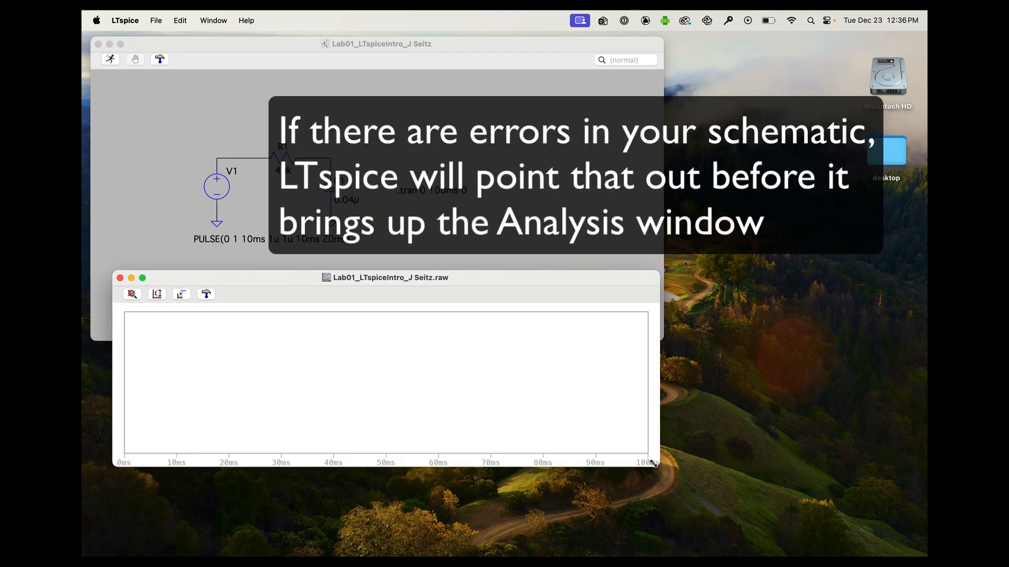
{"action": "left_click_drag", "start_coordinate": [517, 279], "coordinate": [499, 351]}
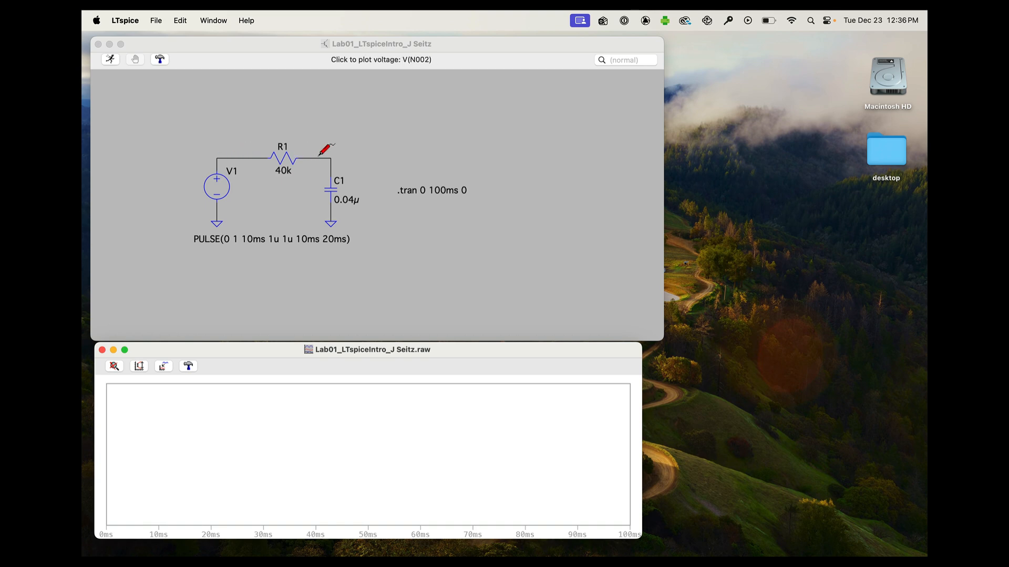
Plot the differential voltage across R1 and view the expression of its trace
{"action": "left_click", "coordinate": [271, 157]}
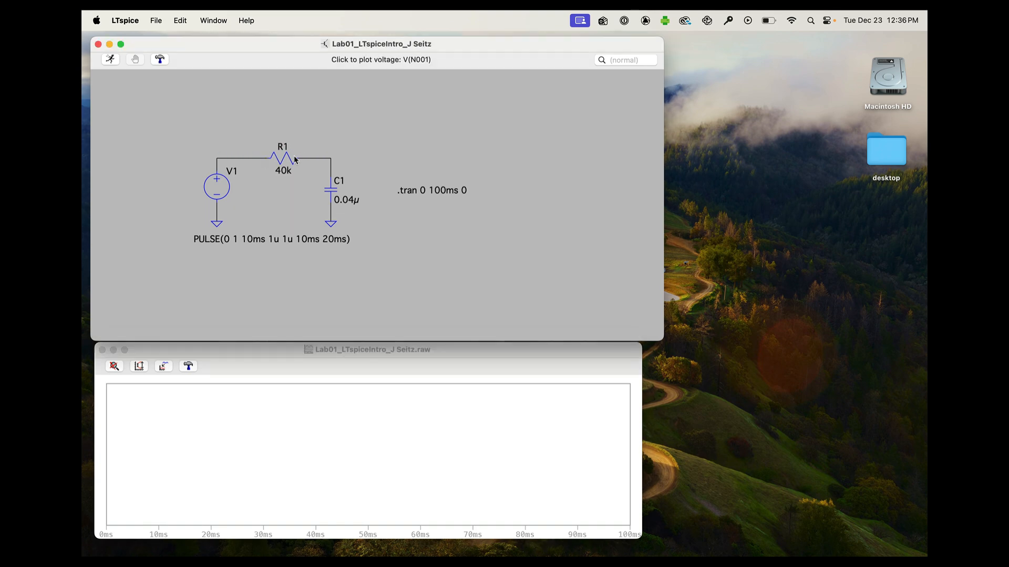
{"action": "left_click_drag", "start_coordinate": [266, 156], "coordinate": [306, 154]}
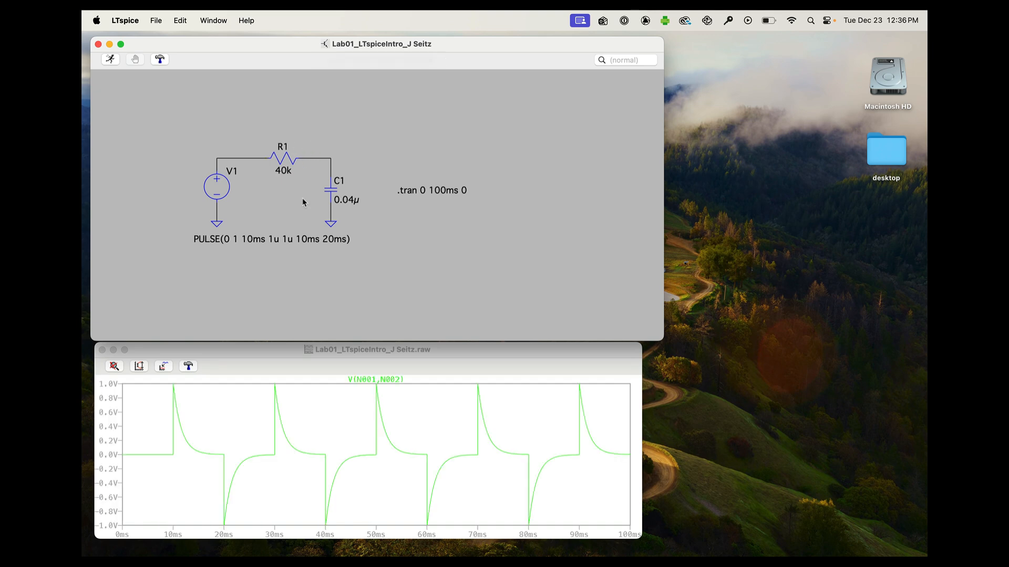
{"action": "right_click", "coordinate": [364, 380]}
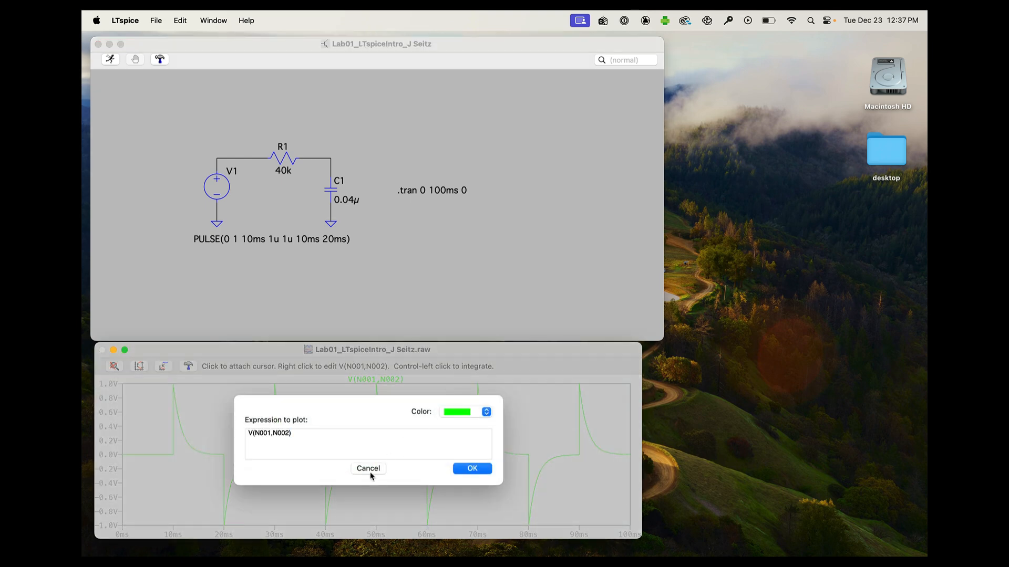
{"action": "left_click", "coordinate": [369, 475]}
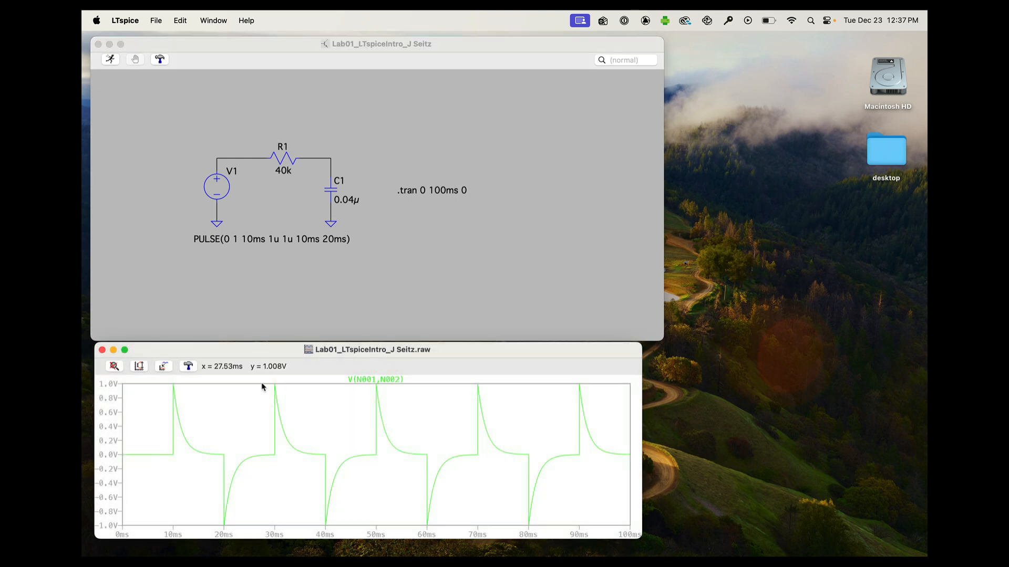
Delete the R1 differential voltage trace from the waveform plot
{"action": "right_click", "coordinate": [323, 407]}
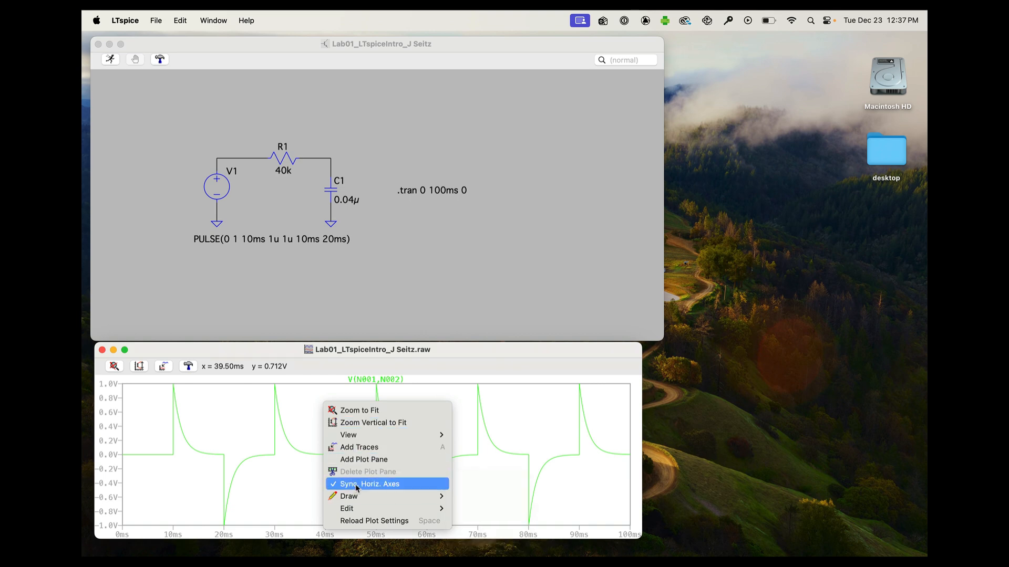
{"action": "mouse_move", "coordinate": [367, 498]}
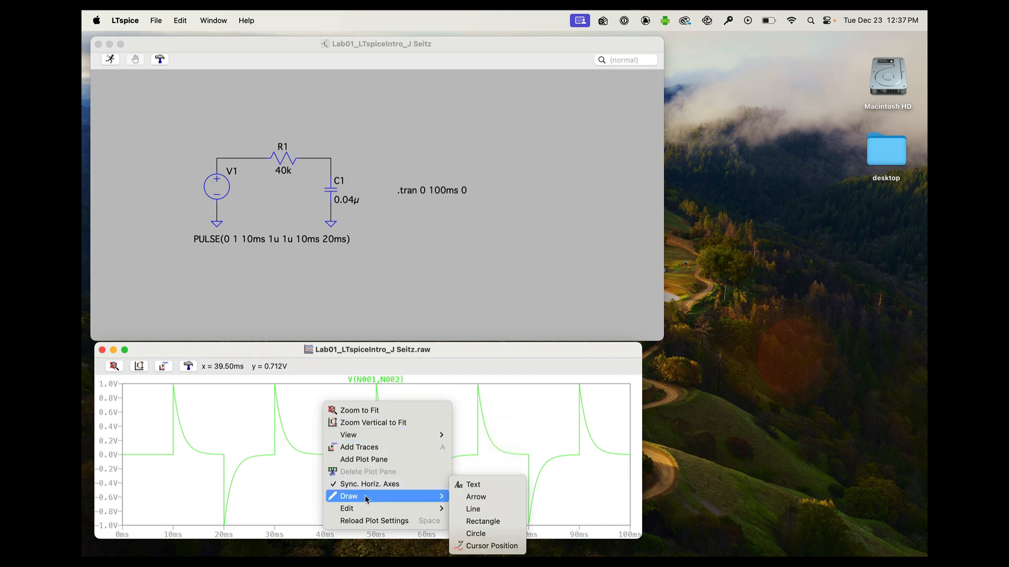
{"action": "mouse_move", "coordinate": [400, 510]}
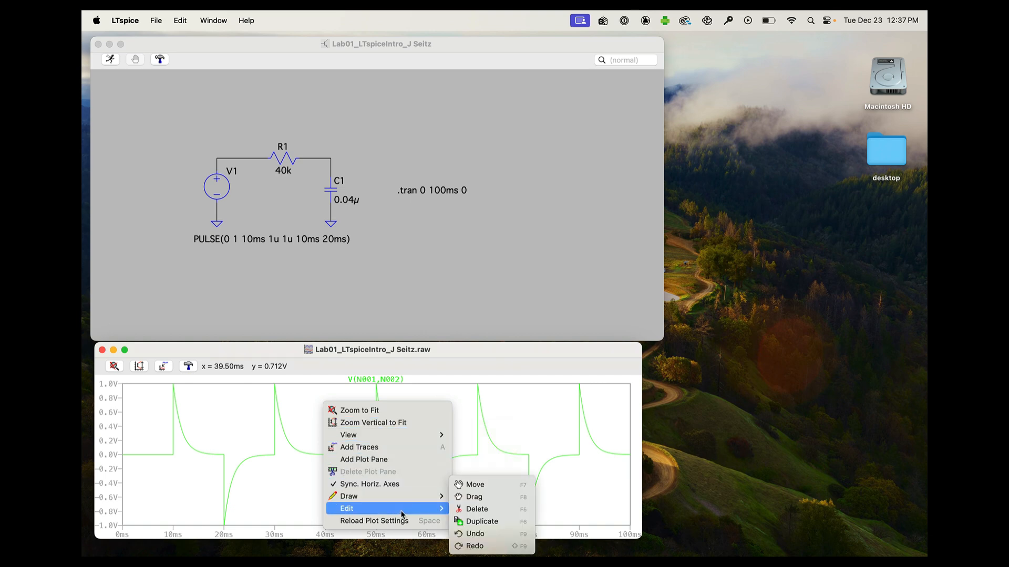
{"action": "left_click", "coordinate": [473, 510]}
{"action": "left_click", "coordinate": [378, 383]}
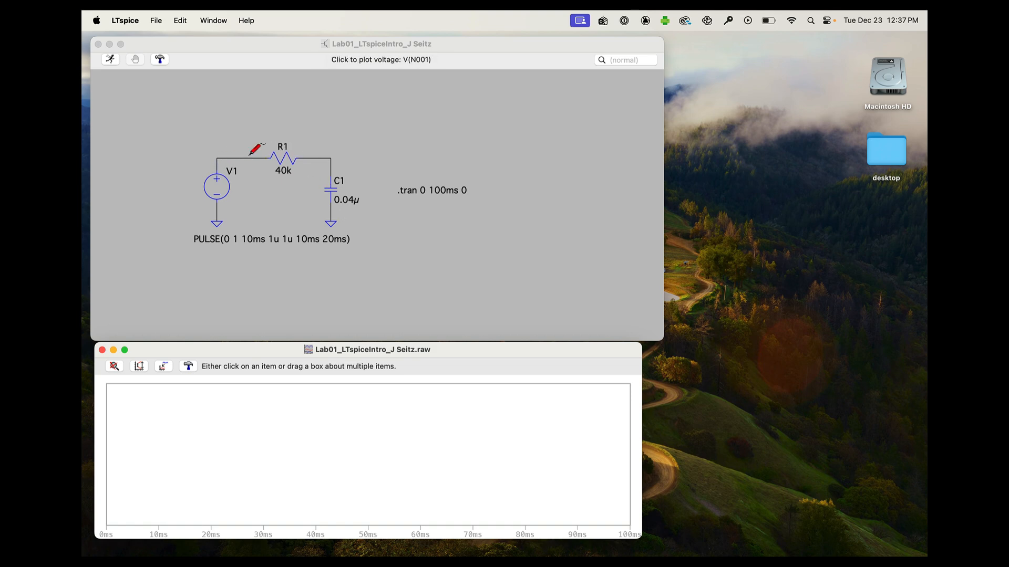
Plot the voltage at the node between V1 and R1
{"action": "left_click", "coordinate": [220, 156]}
{"action": "left_click", "coordinate": [219, 156]}
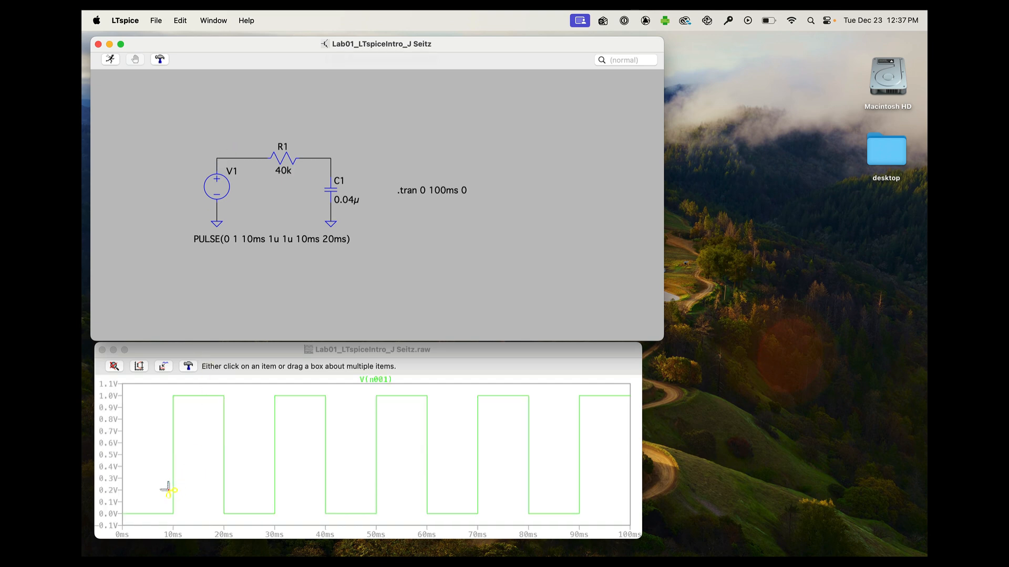
{"action": "left_click", "coordinate": [421, 371]}
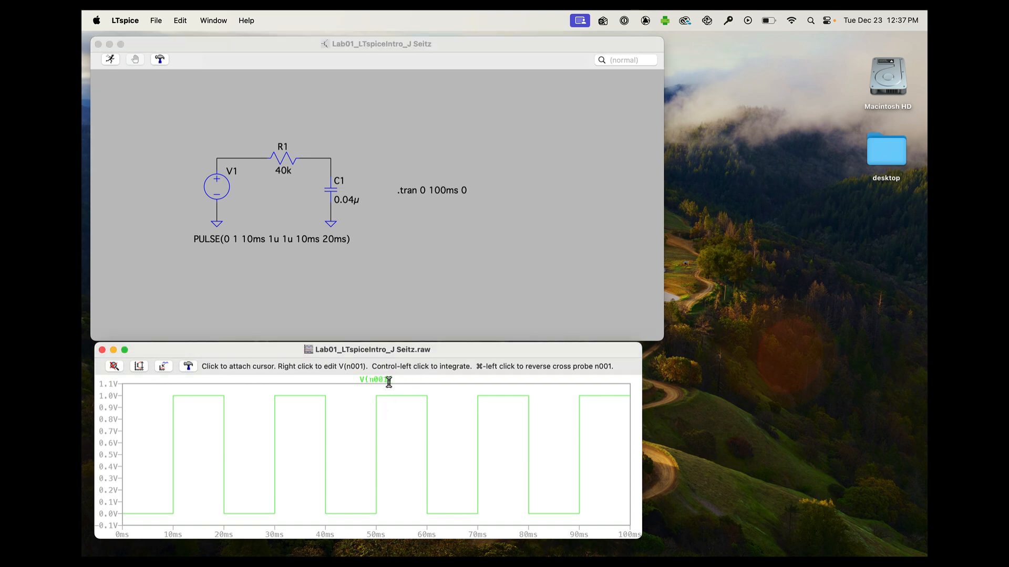
Label the node joining V1 and R1 with the net name IN
{"action": "right_click", "coordinate": [243, 125]}
{"action": "mouse_move", "coordinate": [278, 180]}
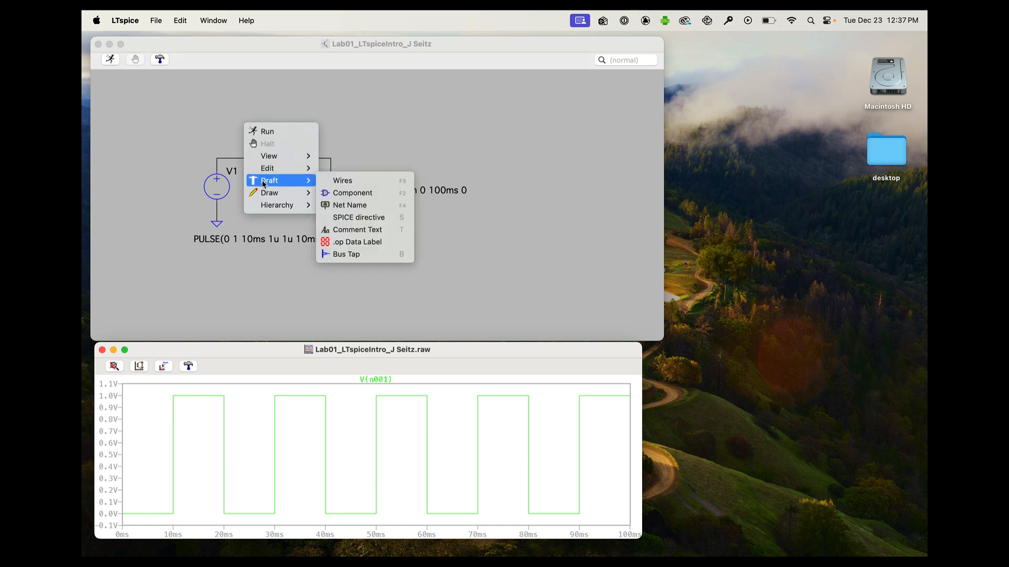
{"action": "left_click", "coordinate": [356, 207]}
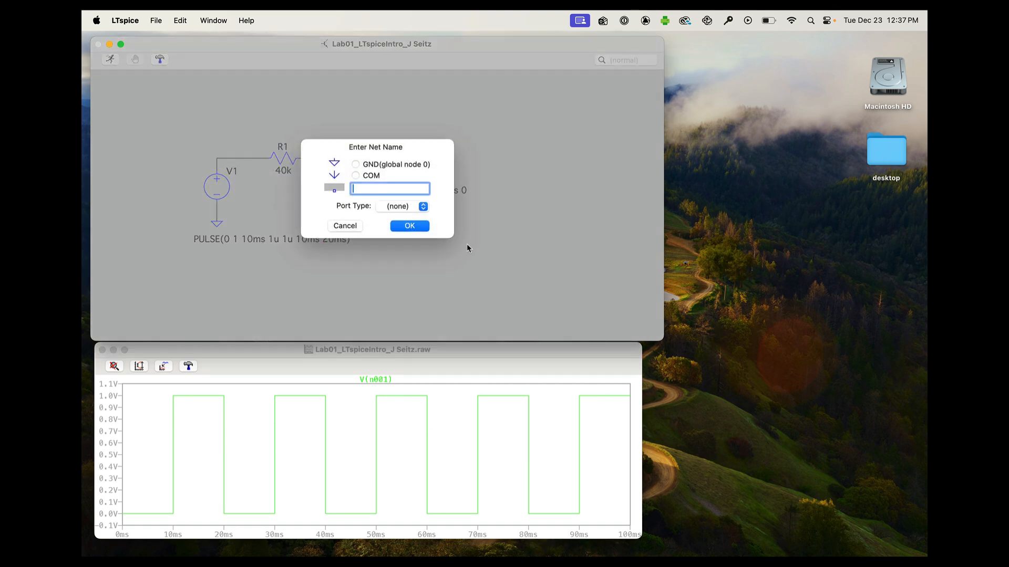
{"action": "type", "text": "IN"}
{"action": "left_click", "coordinate": [407, 226]}
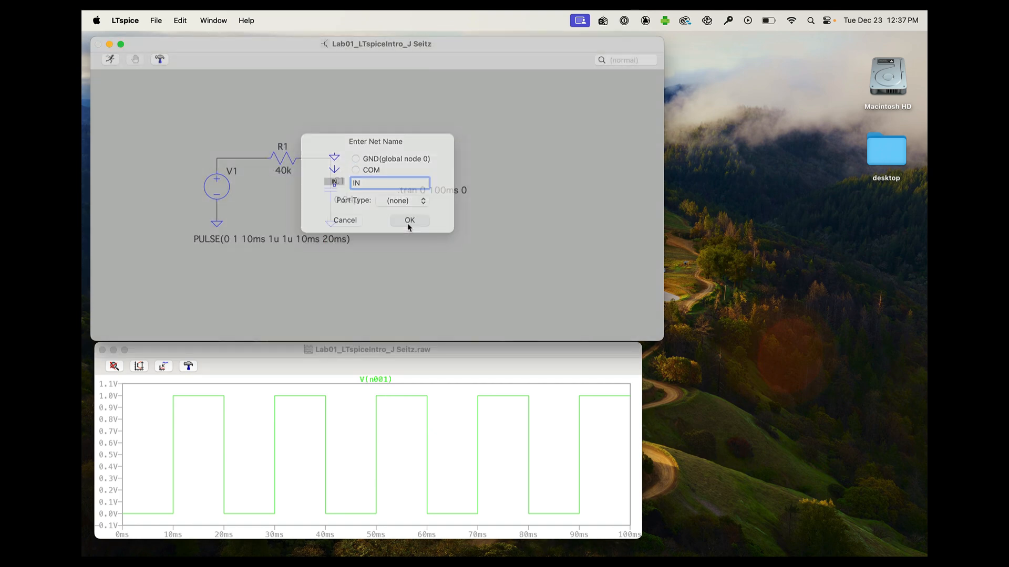
{"action": "left_click", "coordinate": [218, 158]}
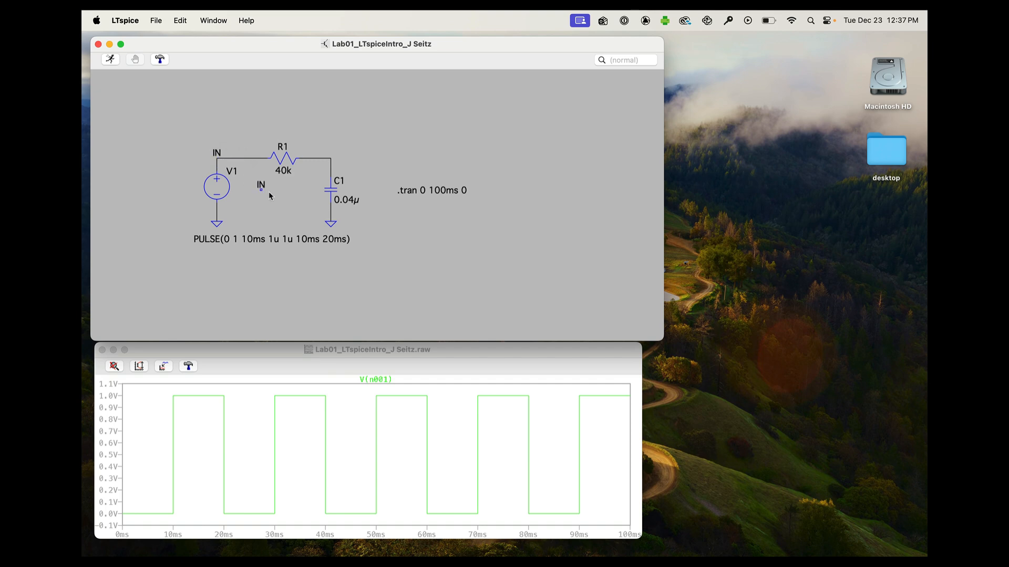
Label the node joining R1 and C1 with the net name OUT
{"action": "right_click", "coordinate": [392, 142]}
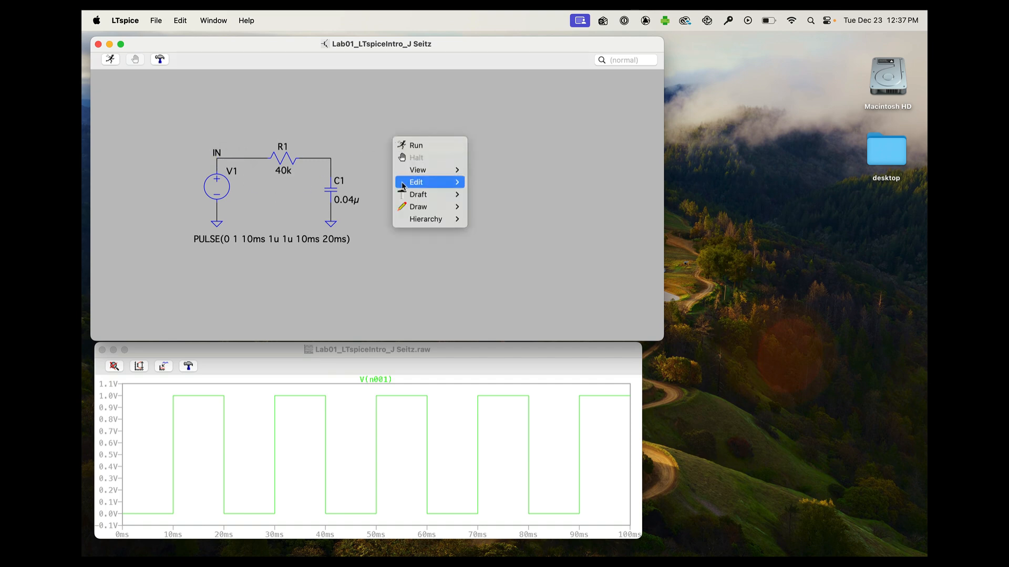
{"action": "mouse_move", "coordinate": [419, 193]}
{"action": "left_click", "coordinate": [490, 215]}
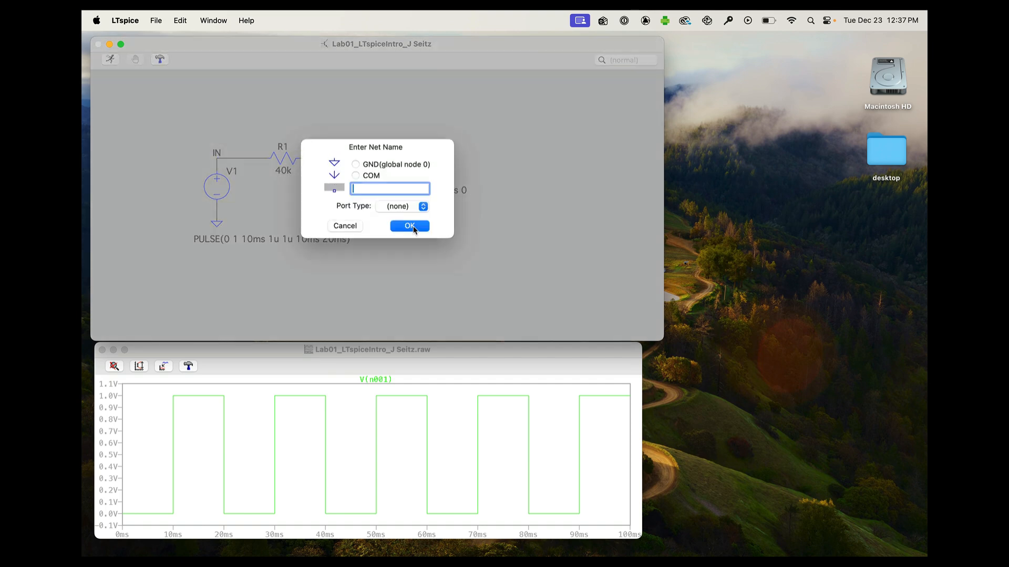
{"action": "type", "text": "OUT"}
{"action": "left_click", "coordinate": [410, 226]}
{"action": "left_click", "coordinate": [331, 158]}
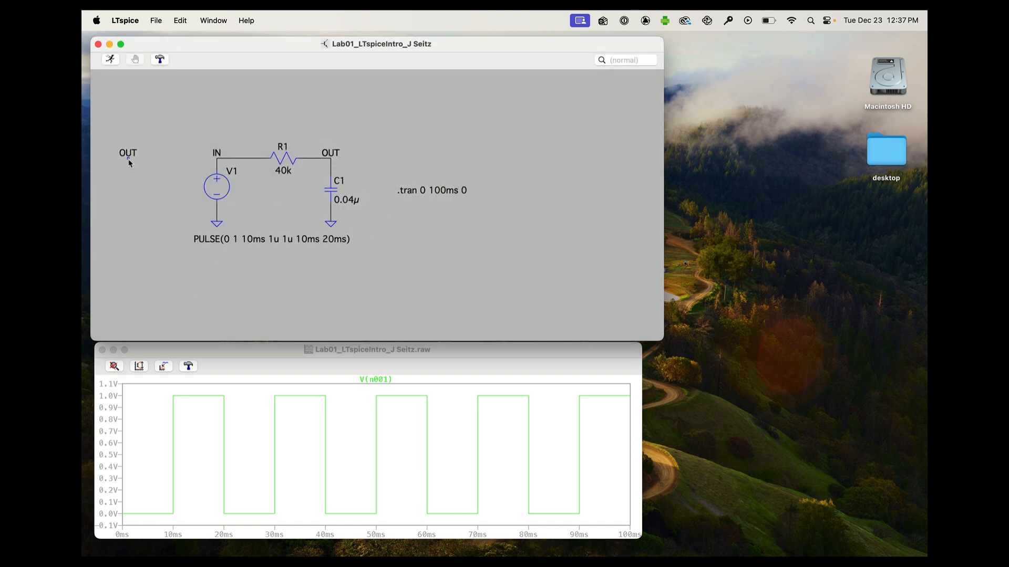
Rerun the transient simulation and plot the voltage of the IN net
{"action": "left_click", "coordinate": [111, 60]}
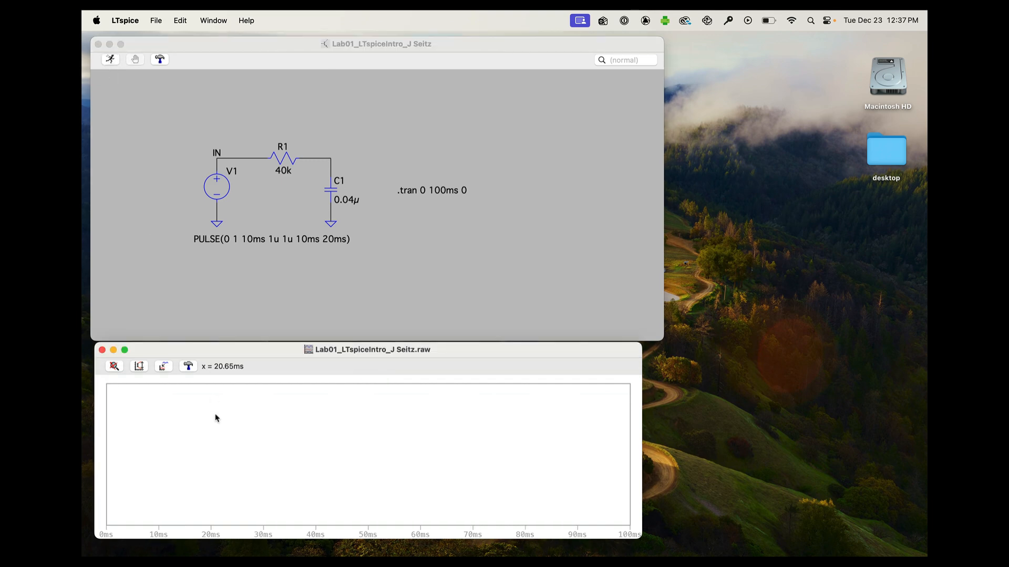
{"action": "left_click", "coordinate": [231, 155]}
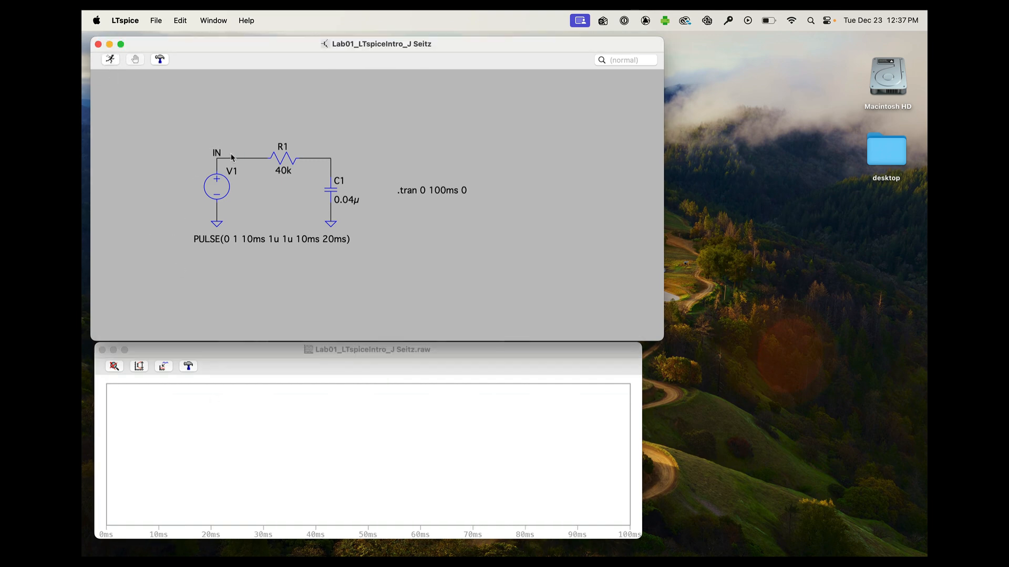
{"action": "left_click", "coordinate": [230, 155]}
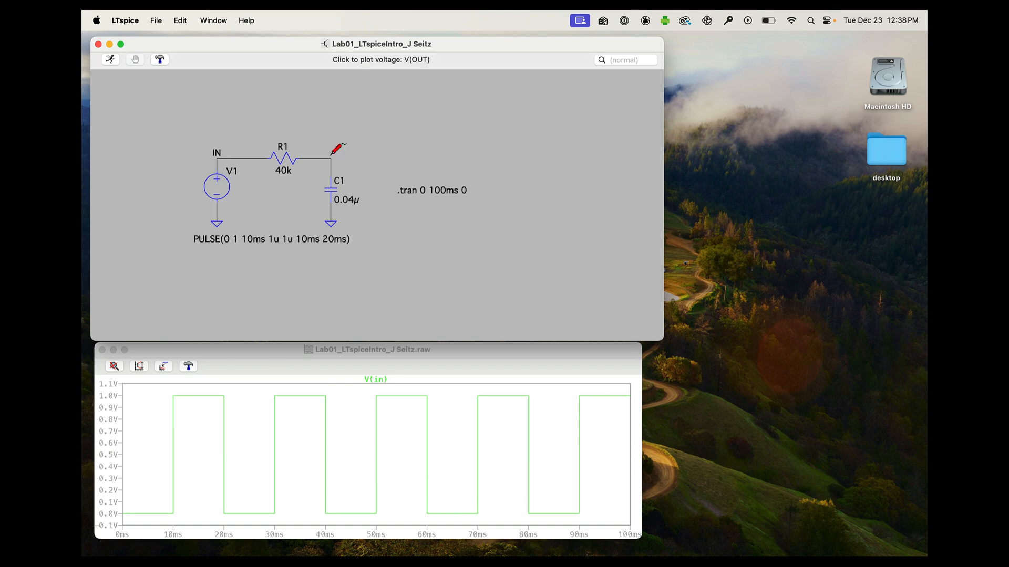
Place the net name OUT again on the node between R1 and C1
{"action": "right_click", "coordinate": [389, 143]}
{"action": "mouse_move", "coordinate": [402, 194]}
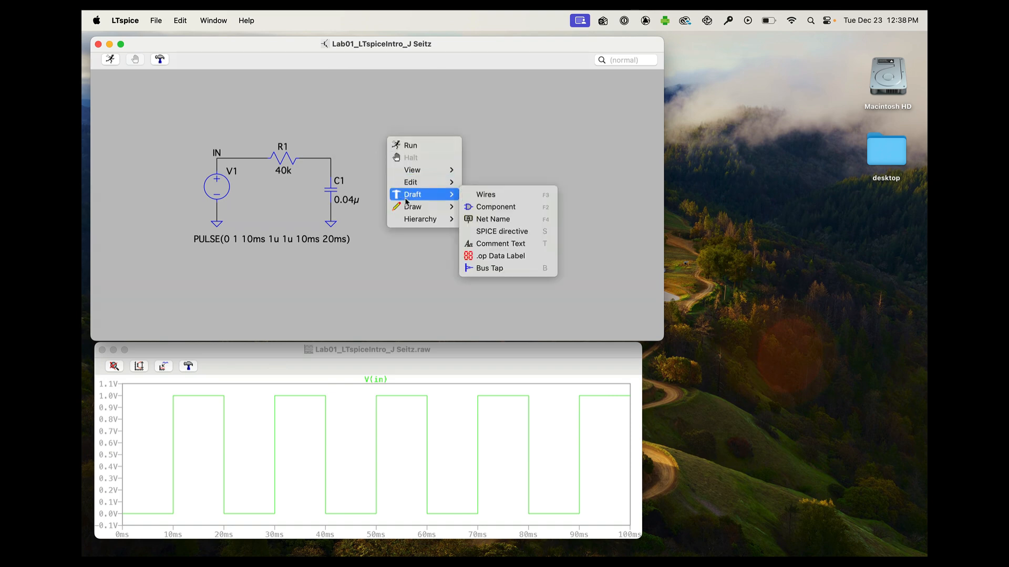
{"action": "left_click", "coordinate": [502, 219]}
{"action": "type", "text": "OUT"}
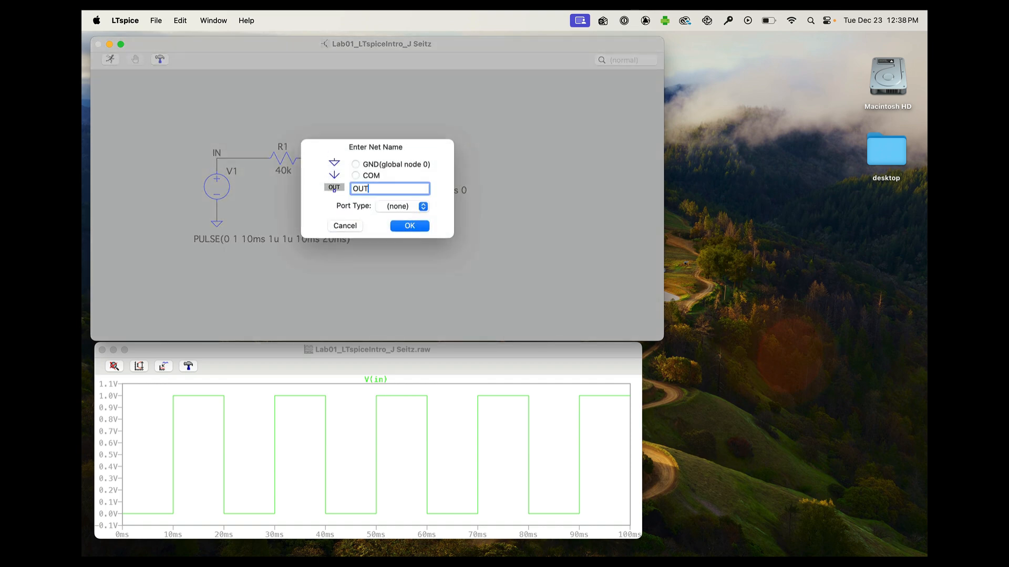
{"action": "left_click", "coordinate": [405, 229]}
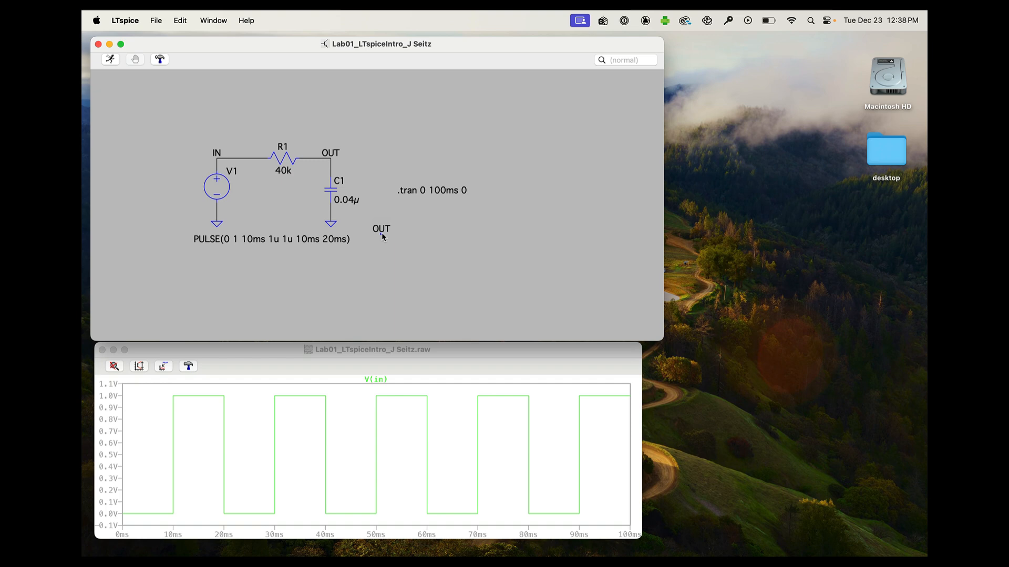
{"action": "key", "text": "Escape"}
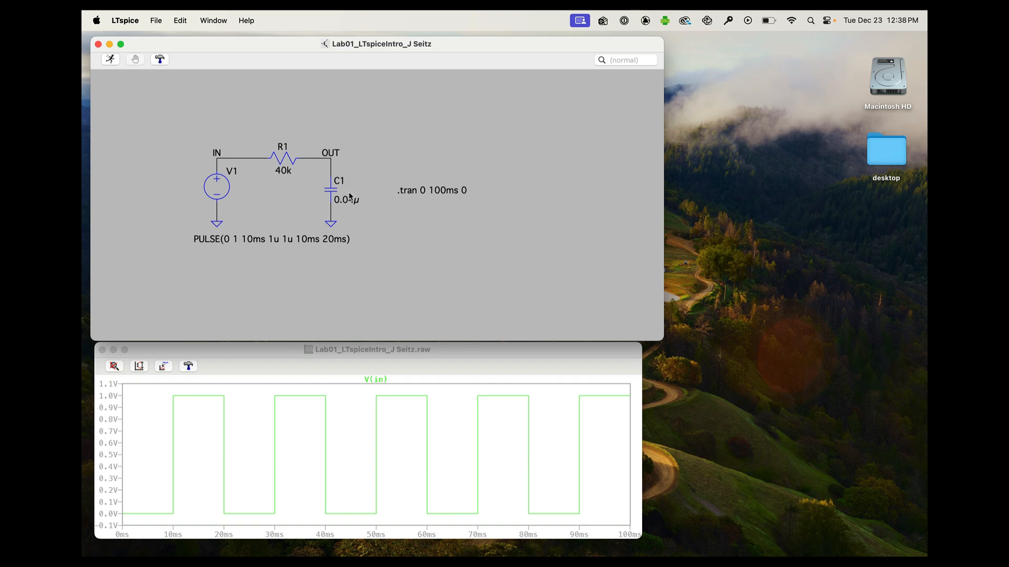
Plot the voltage of the OUT net and the current through capacitor C1
{"action": "left_click", "coordinate": [324, 155]}
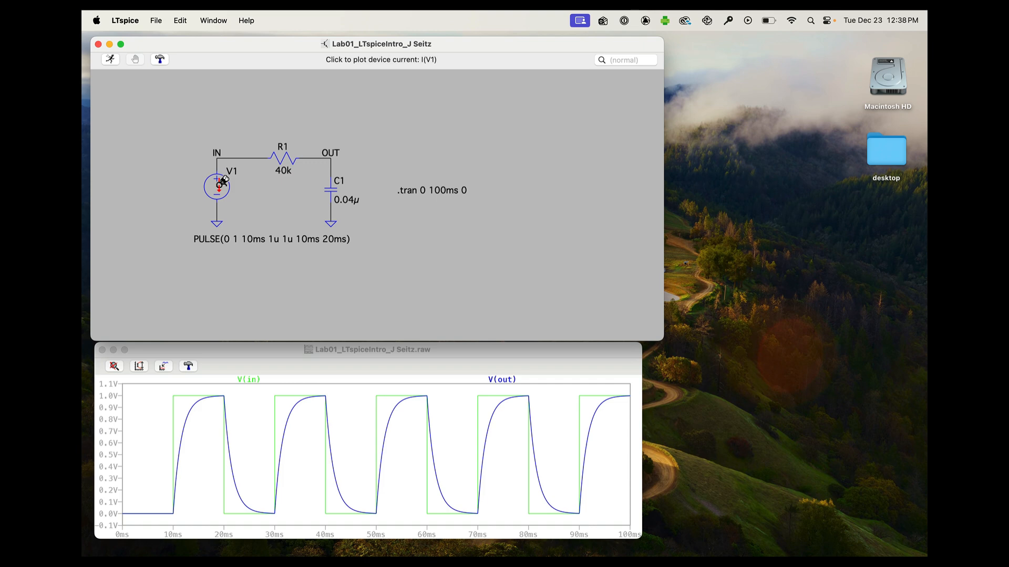
{"action": "left_click", "coordinate": [331, 187]}
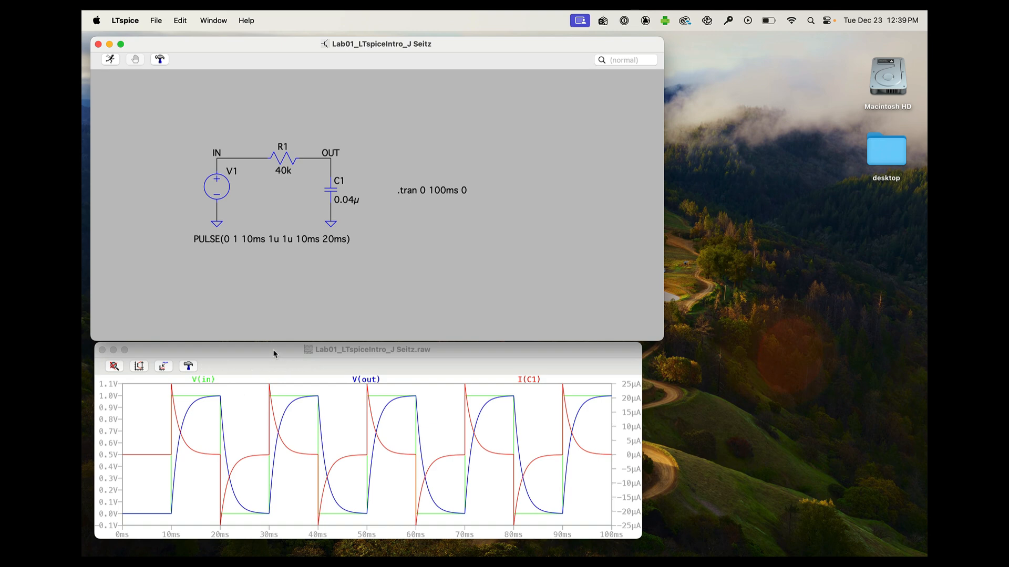
Make the waveform window narrower and taller, narrow the schematic window, and arrange the two side by side
{"action": "left_click_drag", "start_coordinate": [274, 353], "coordinate": [428, 102]}
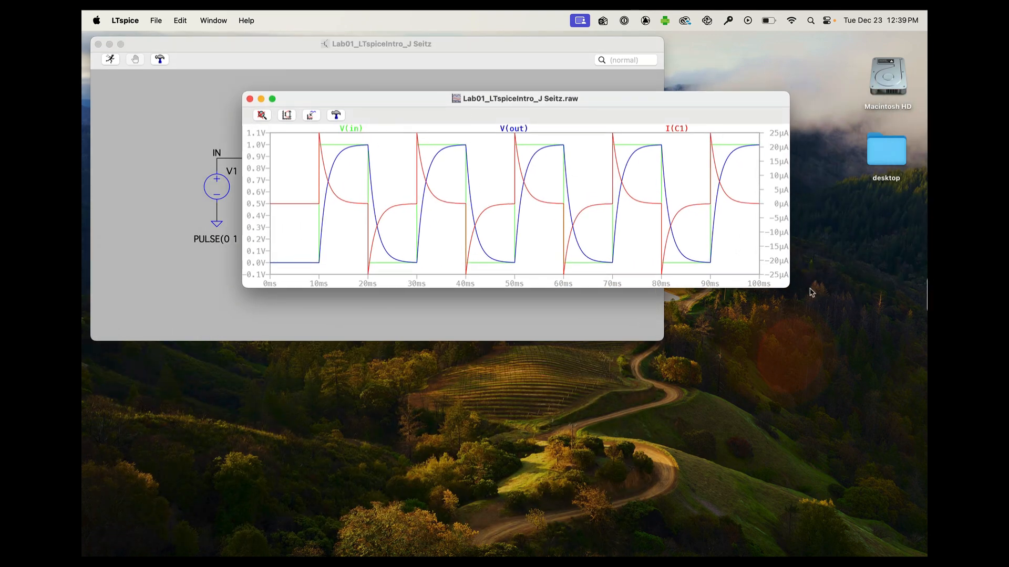
{"action": "left_click_drag", "start_coordinate": [789, 288], "coordinate": [531, 532]}
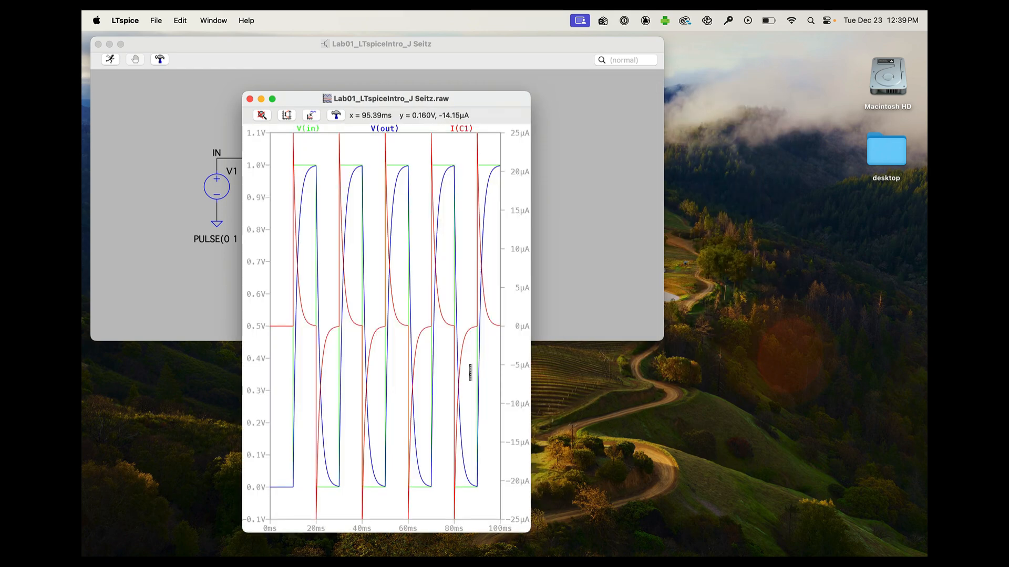
{"action": "left_click_drag", "start_coordinate": [341, 99], "coordinate": [712, 39]}
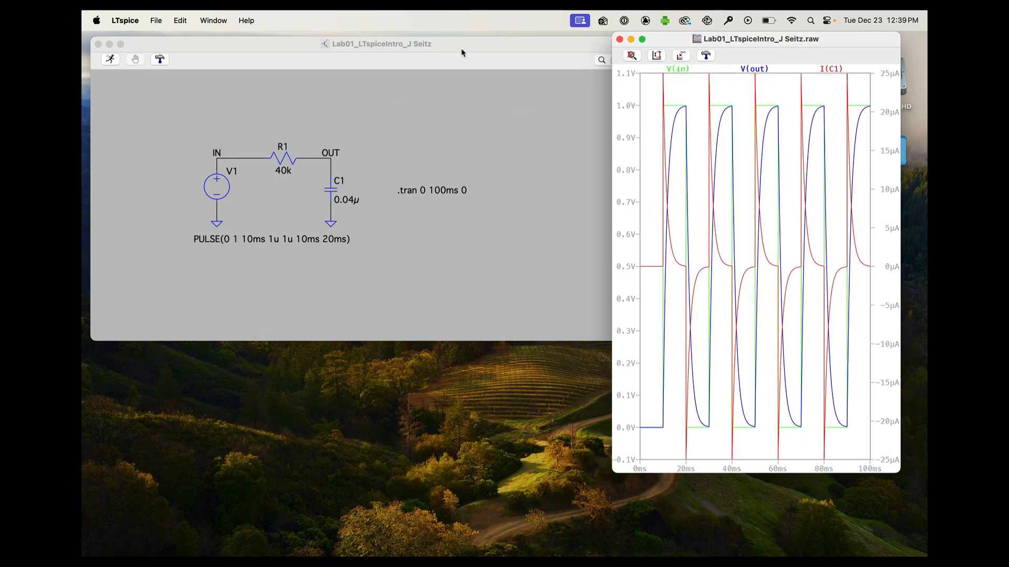
{"action": "left_click", "coordinate": [493, 56]}
{"action": "left_click_drag", "start_coordinate": [657, 334], "coordinate": [573, 335]}
{"action": "left_click_drag", "start_coordinate": [767, 52], "coordinate": [738, 52]}
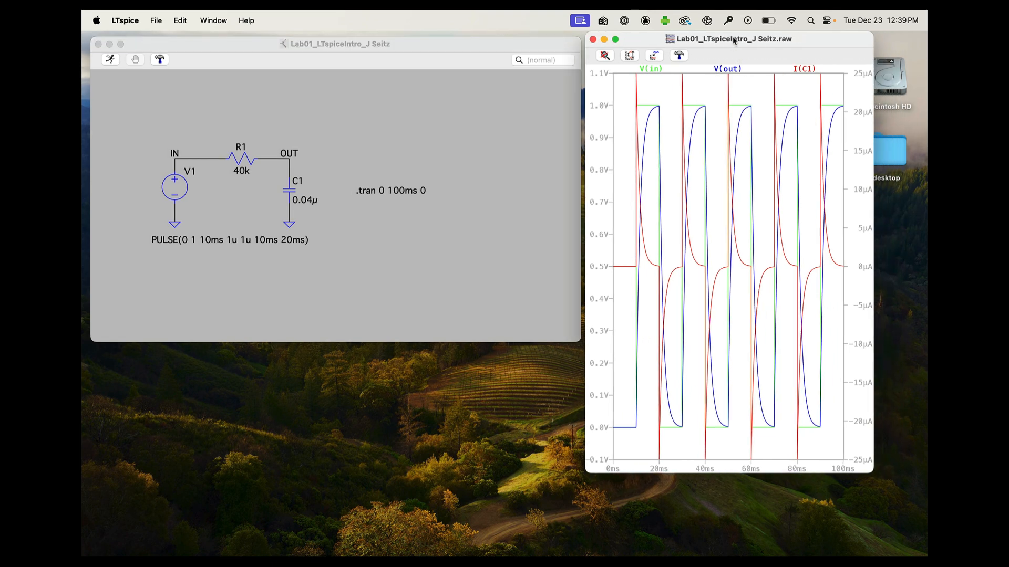
Add two more plot panes to the waveform window
{"action": "right_click", "coordinate": [713, 157]}
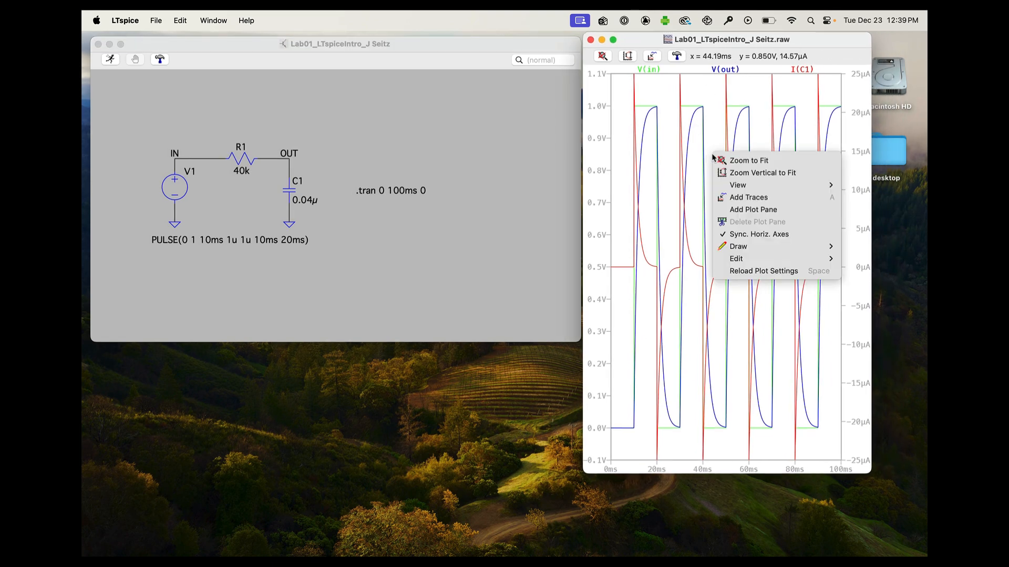
{"action": "left_click", "coordinate": [737, 210]}
{"action": "right_click", "coordinate": [708, 185]}
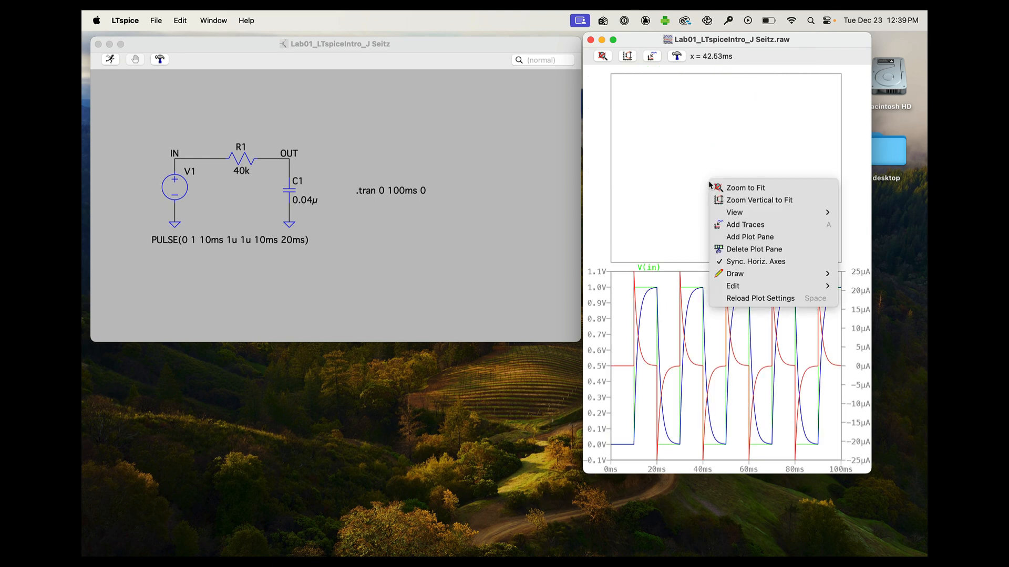
{"action": "left_click", "coordinate": [733, 235]}
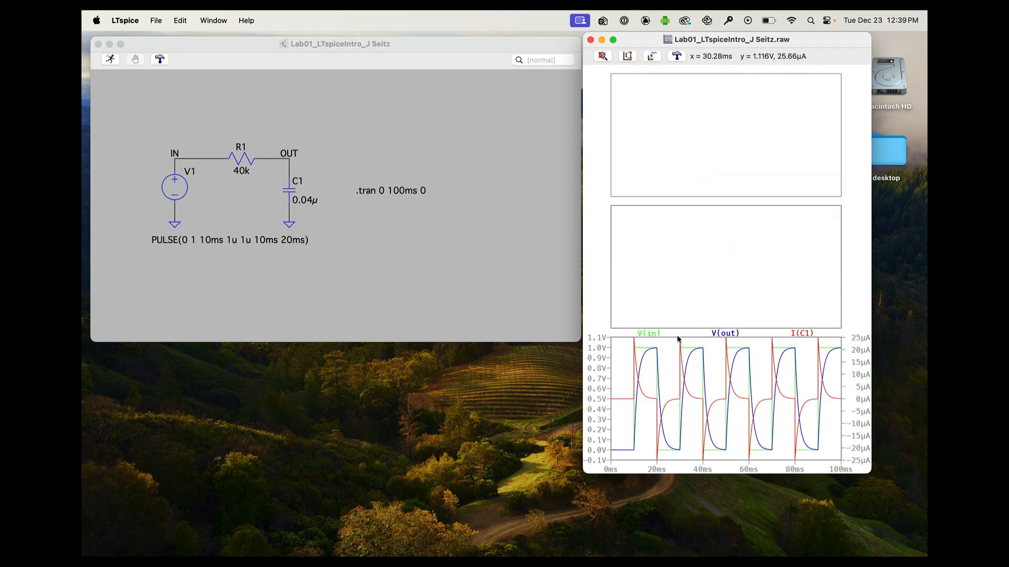
Move the V(in) trace into the top pane and the V(out) trace into the middle pane
{"action": "left_click_drag", "start_coordinate": [649, 333], "coordinate": [666, 208]}
{"action": "left_click_drag", "start_coordinate": [672, 139], "coordinate": [674, 141]}
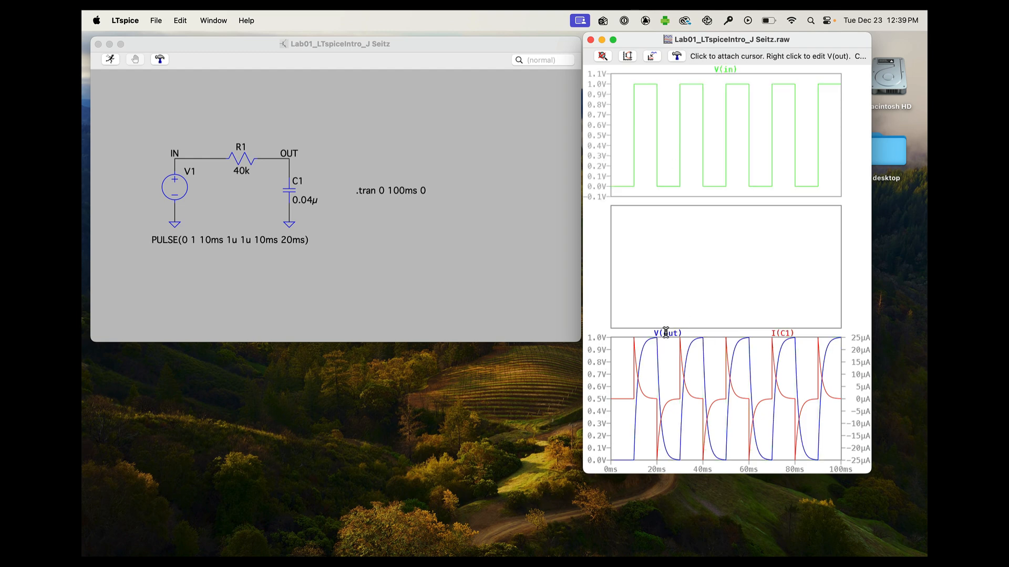
{"action": "left_click_drag", "start_coordinate": [664, 333], "coordinate": [675, 255]}
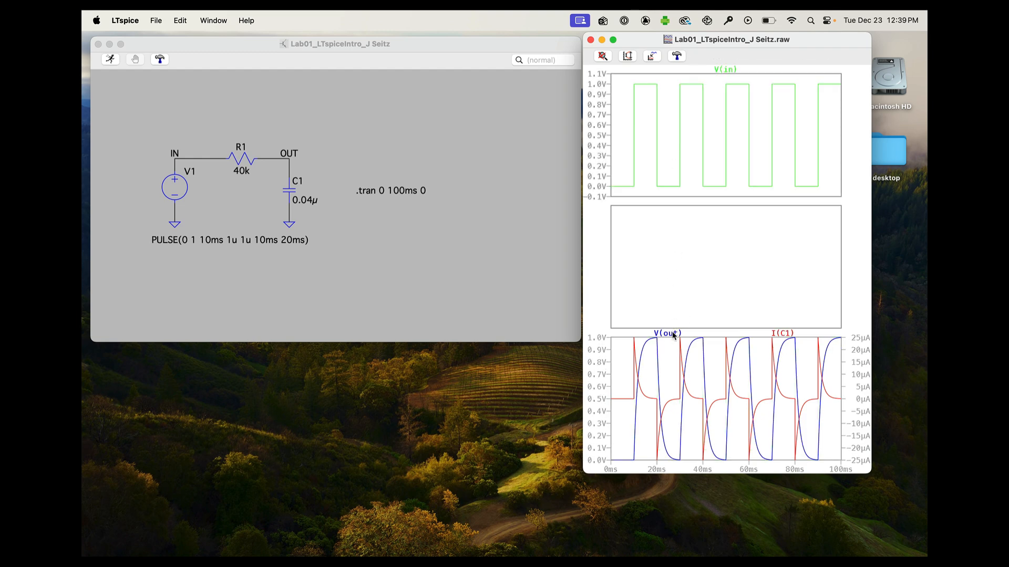
{"action": "left_click_drag", "start_coordinate": [673, 332], "coordinate": [673, 282]}
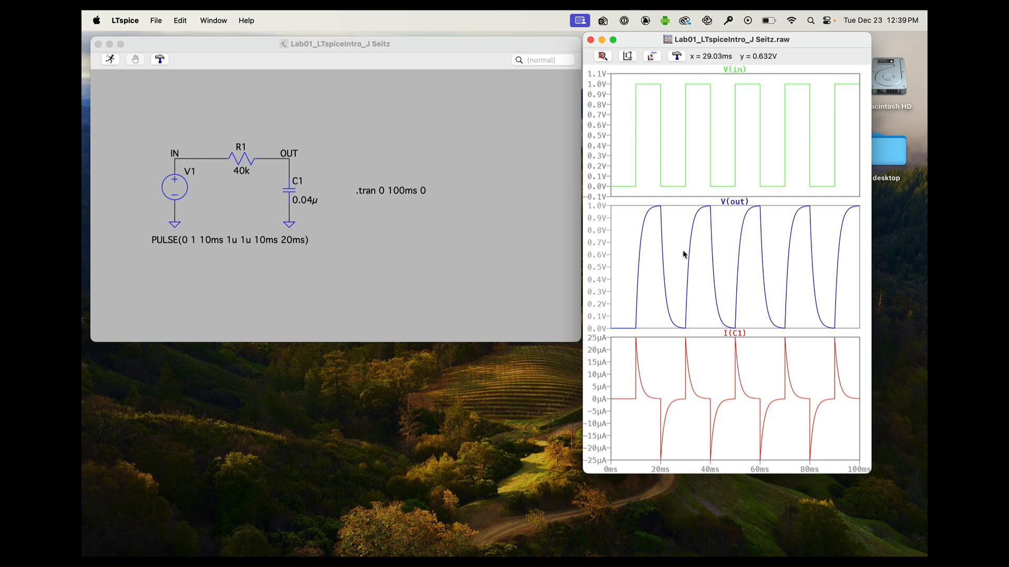
Move the I(C1) trace into the top pane together with V(in)
{"action": "left_click_drag", "start_coordinate": [725, 203], "coordinate": [725, 148]}
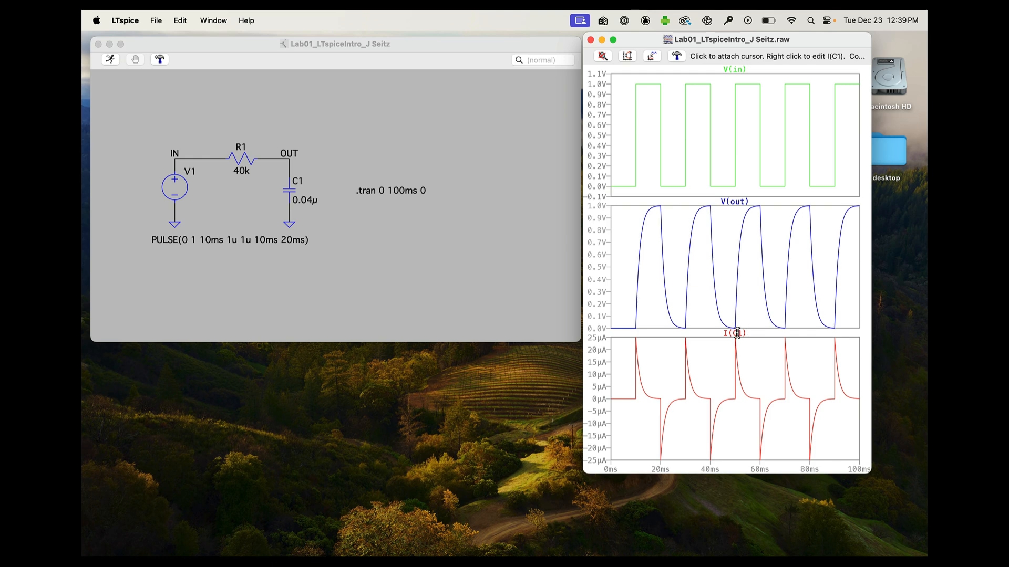
{"action": "mouse_move", "coordinate": [735, 336]}
{"action": "left_mouse_down"}
{"action": "mouse_move", "coordinate": [743, 185]}
{"action": "mouse_move", "coordinate": [734, 139]}
{"action": "left_mouse_up"}
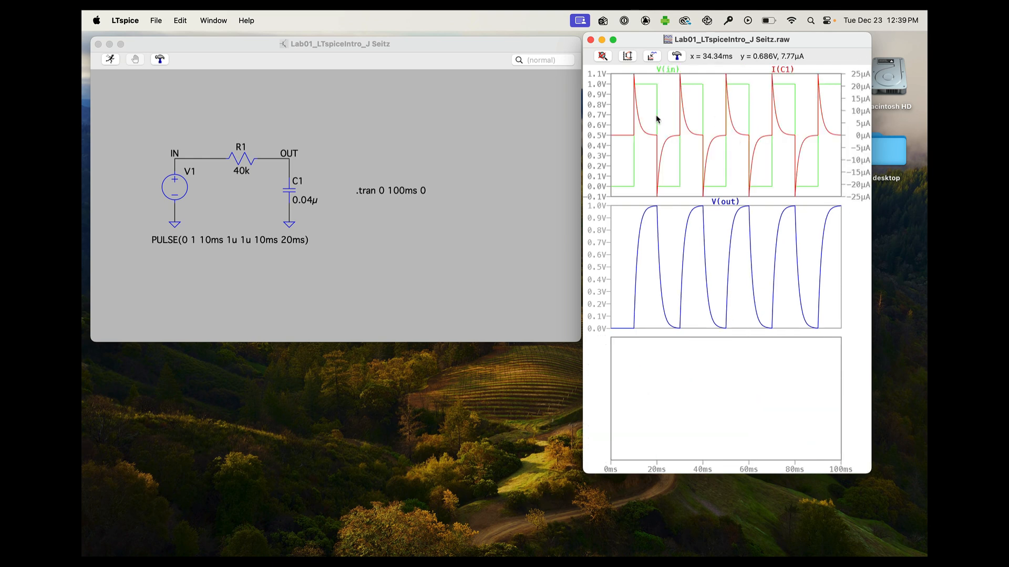
Check the manual limits of the top pane's voltage and current axes and move I(C1) back to the bottom pane
{"action": "right_click", "coordinate": [600, 125]}
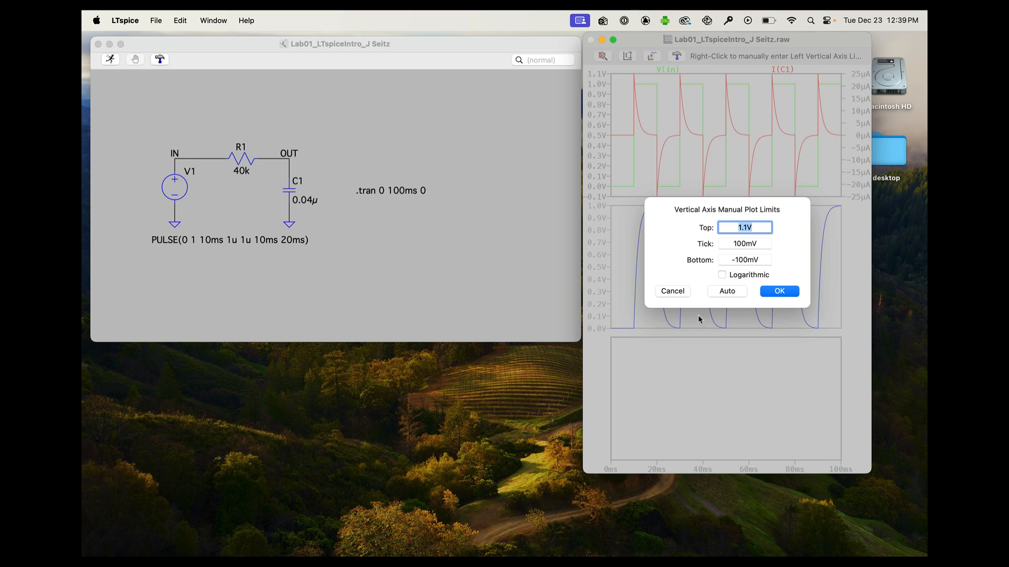
{"action": "left_click", "coordinate": [672, 292]}
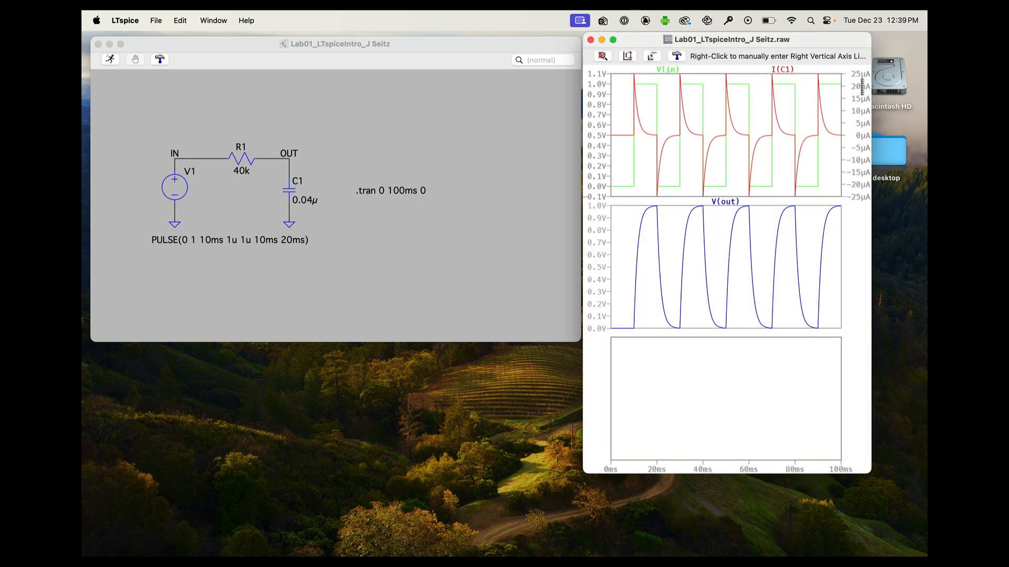
{"action": "right_click", "coordinate": [858, 117]}
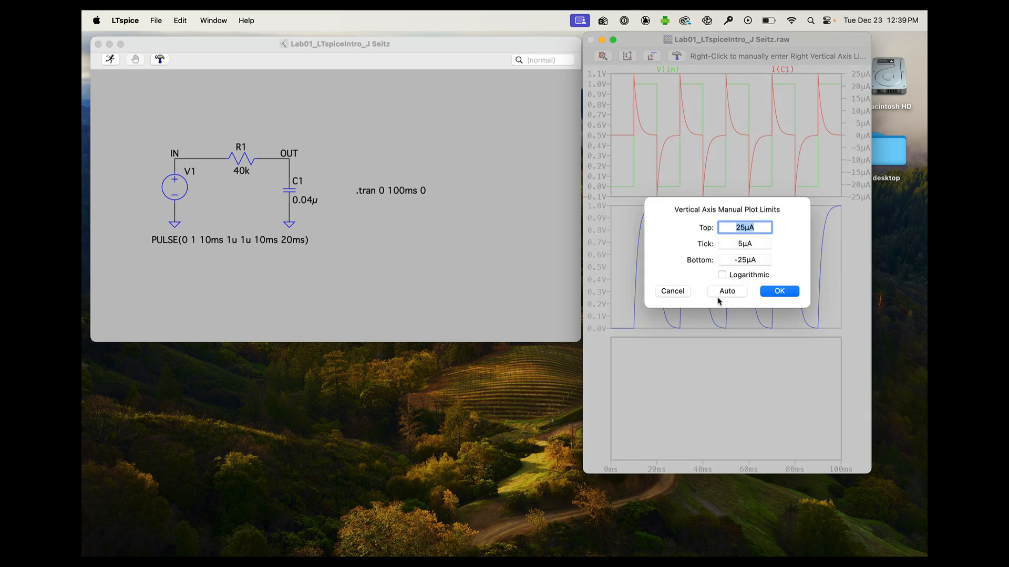
{"action": "left_click", "coordinate": [672, 292]}
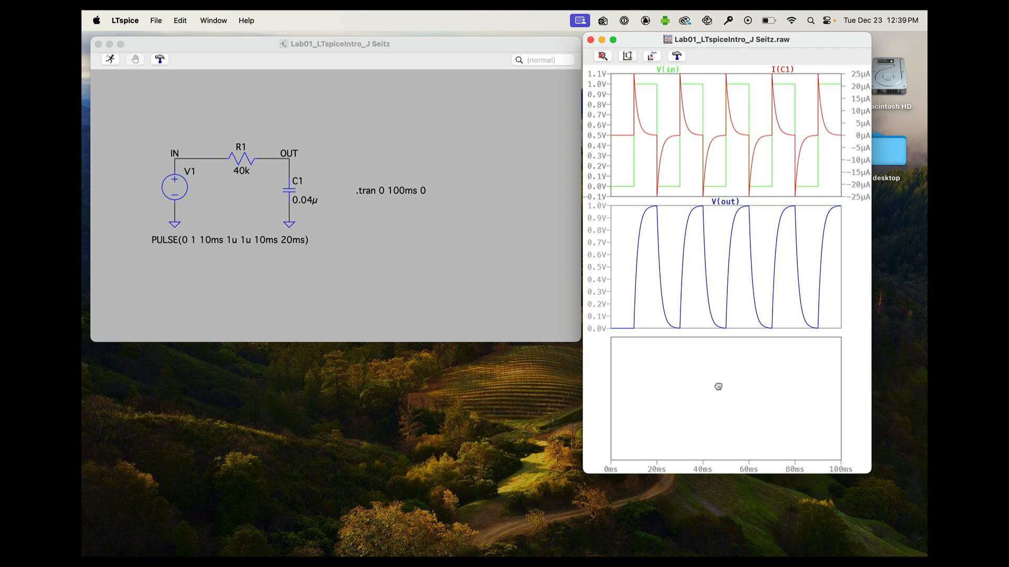
{"action": "left_click_drag", "start_coordinate": [718, 386], "coordinate": [720, 388]}
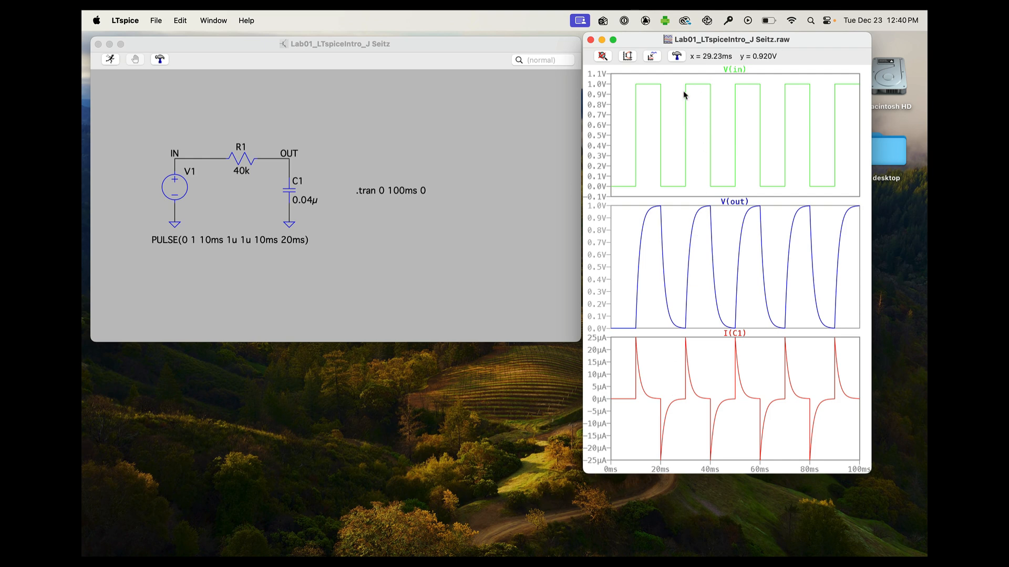
Look at the top pane's plot options and the V(in) trace's expression and color settings
{"action": "right_click", "coordinate": [674, 110]}
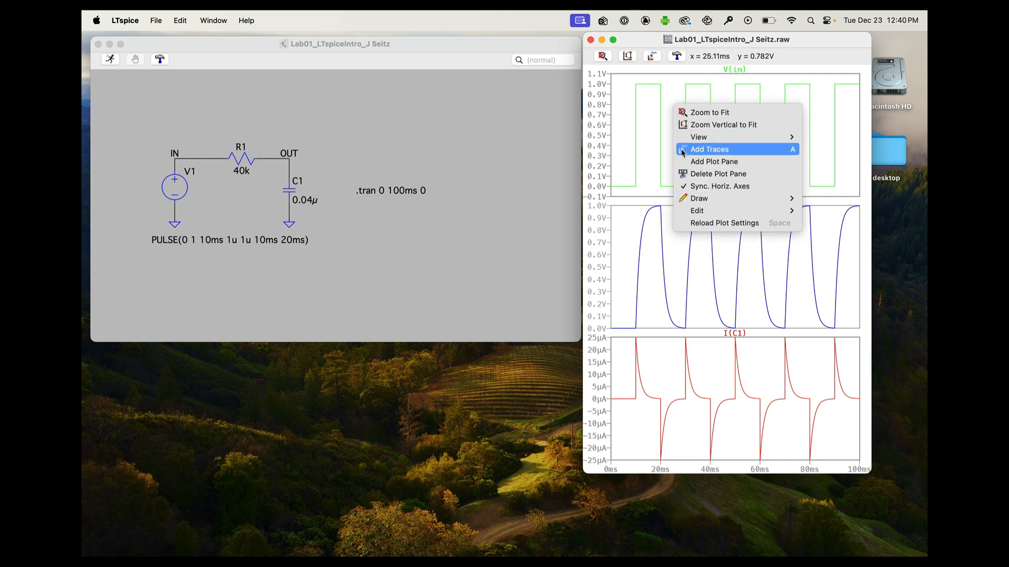
{"action": "left_click", "coordinate": [661, 144]}
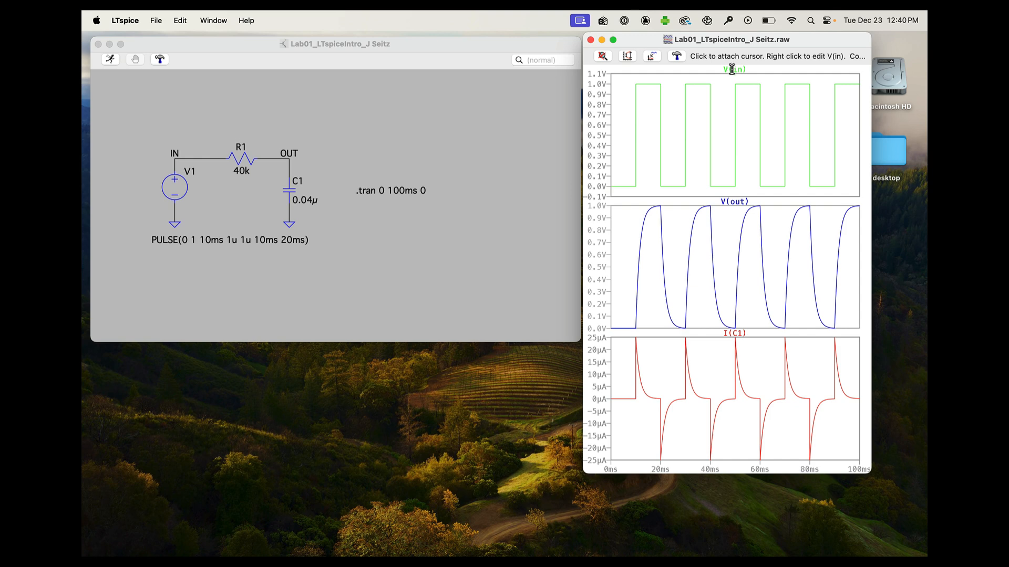
{"action": "right_click", "coordinate": [731, 69]}
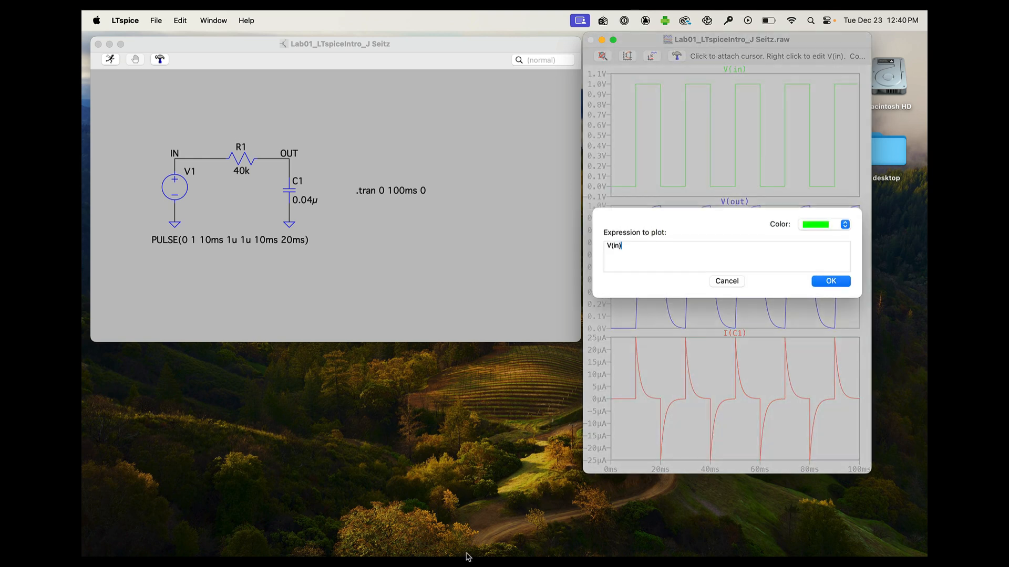
{"action": "left_click", "coordinate": [727, 282]}
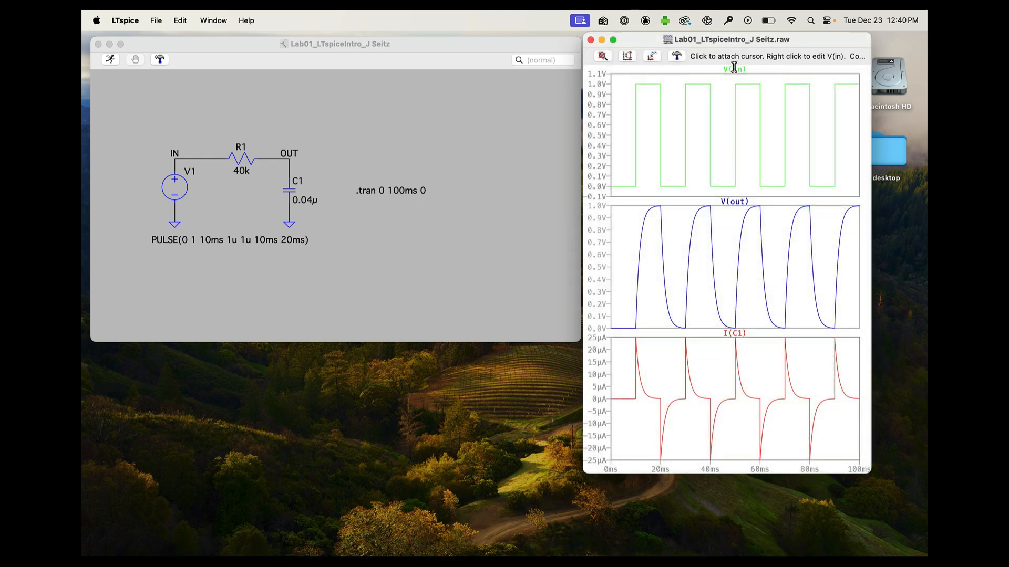
Attach a cursor to V(in), place its readout beside the plots, and read the trace at about 53.8 ms and 45.3 ms
{"action": "left_click", "coordinate": [734, 68]}
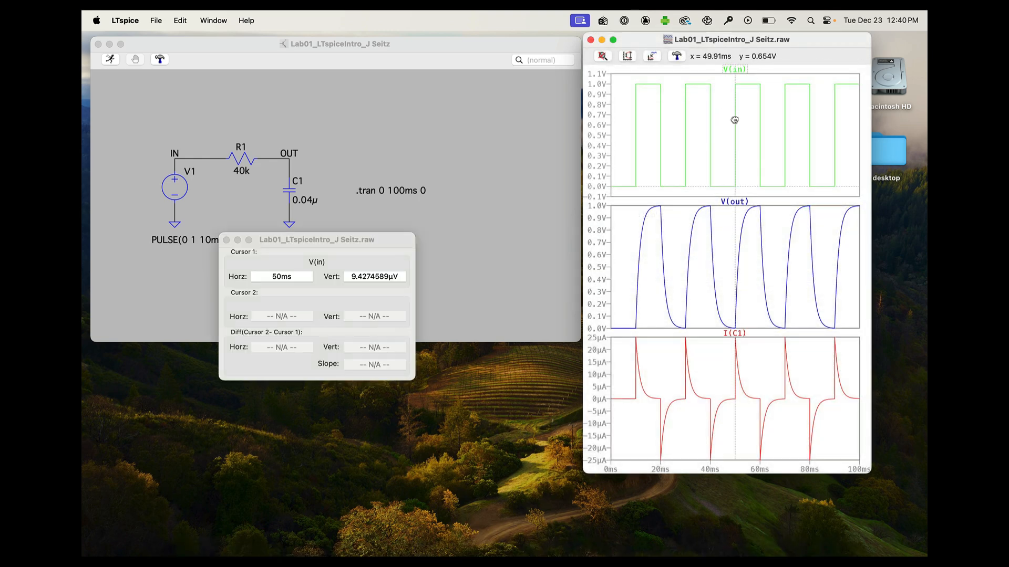
{"action": "left_click_drag", "start_coordinate": [350, 239], "coordinate": [512, 180]}
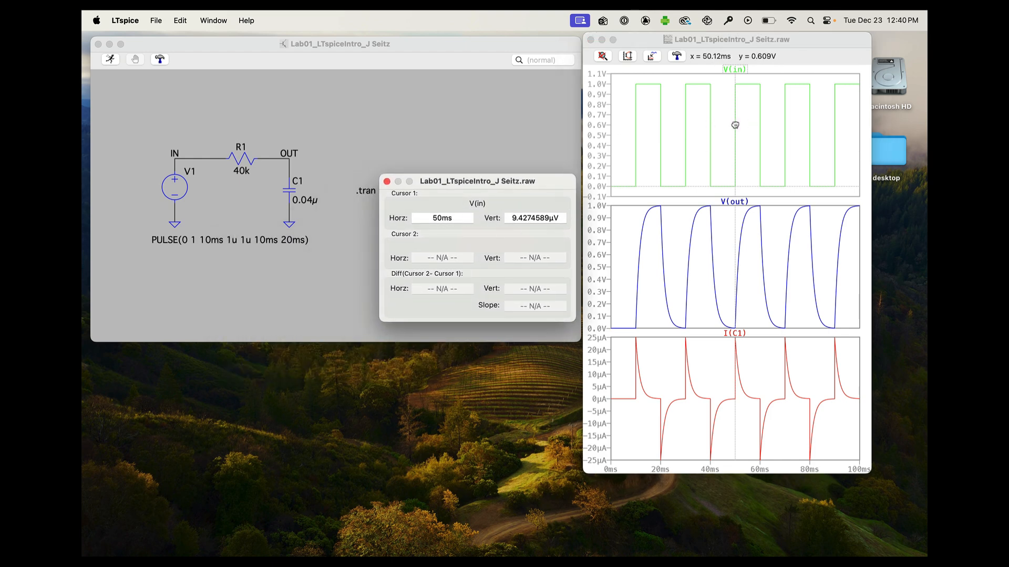
{"action": "left_click", "coordinate": [735, 127]}
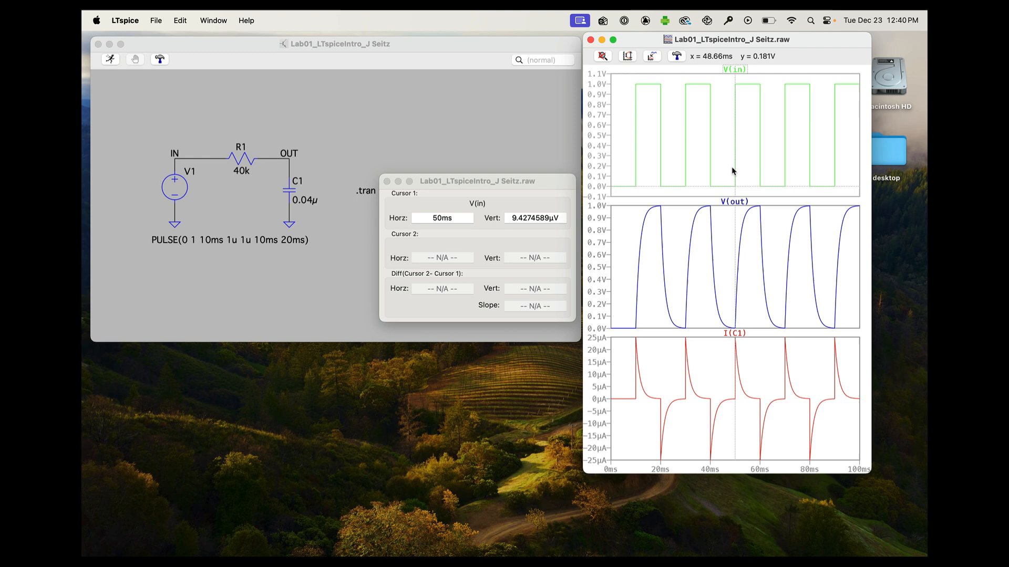
{"action": "mouse_move", "coordinate": [734, 167]}
{"action": "left_mouse_down"}
{"action": "mouse_move", "coordinate": [677, 169]}
{"action": "mouse_move", "coordinate": [744, 166]}
{"action": "left_mouse_up"}
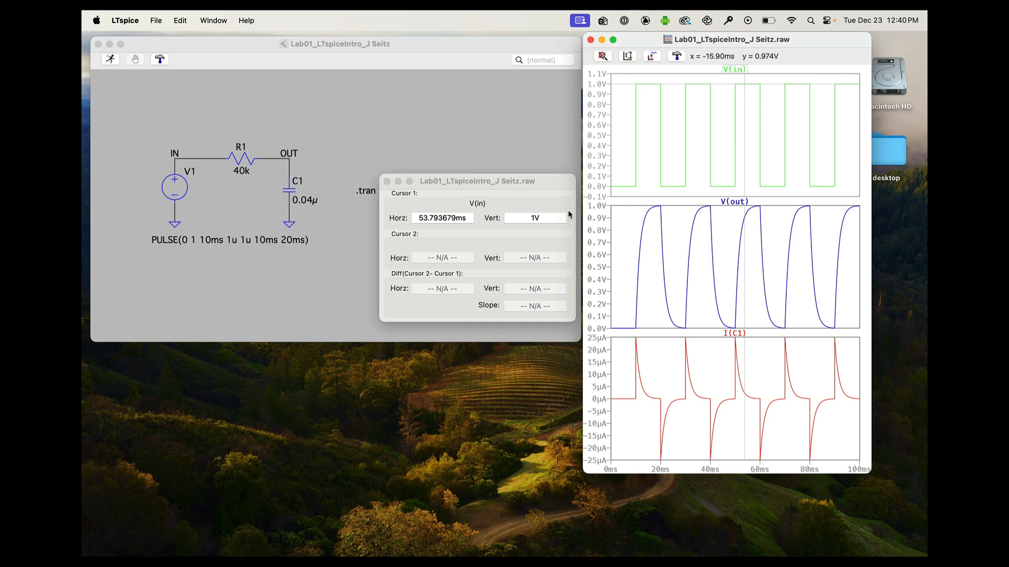
{"action": "left_click_drag", "start_coordinate": [744, 131], "coordinate": [723, 135]}
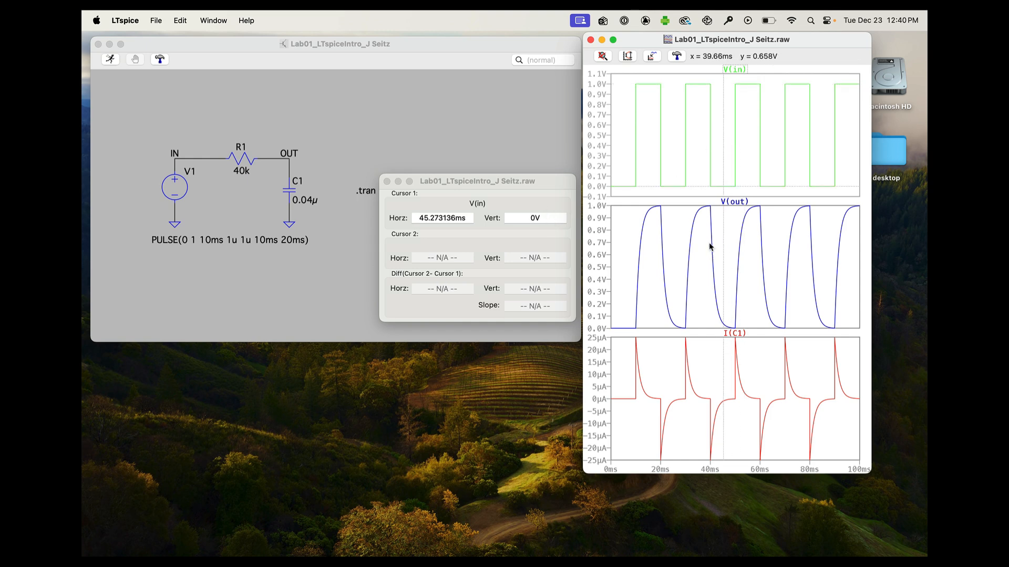
Attach the second cursor to V(out), place it at about 12.1 ms and 13.6 ms, and move the V(in) cursor to about 17.4 ms
{"action": "left_click", "coordinate": [734, 203]}
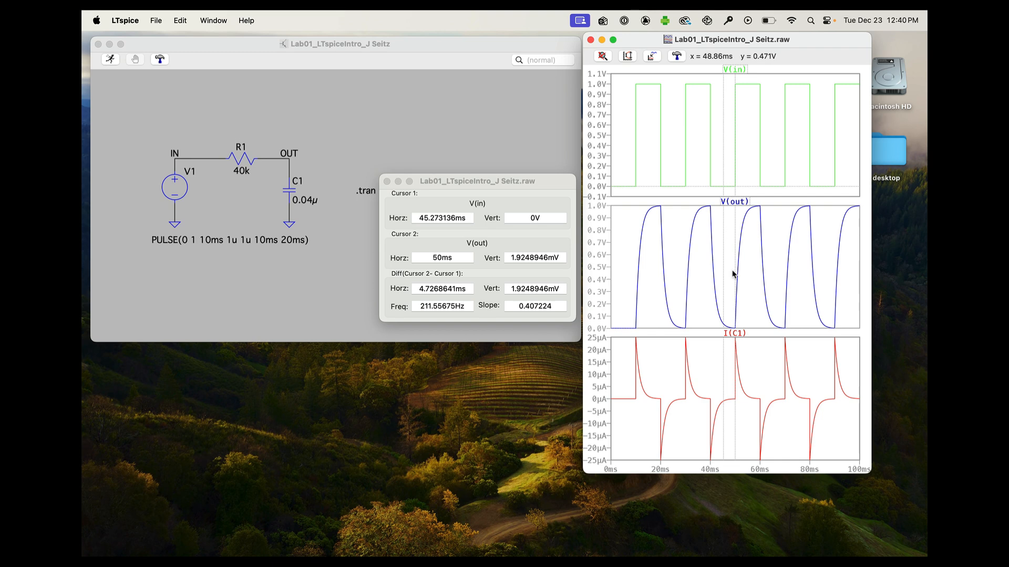
{"action": "left_click_drag", "start_coordinate": [735, 272], "coordinate": [640, 289]}
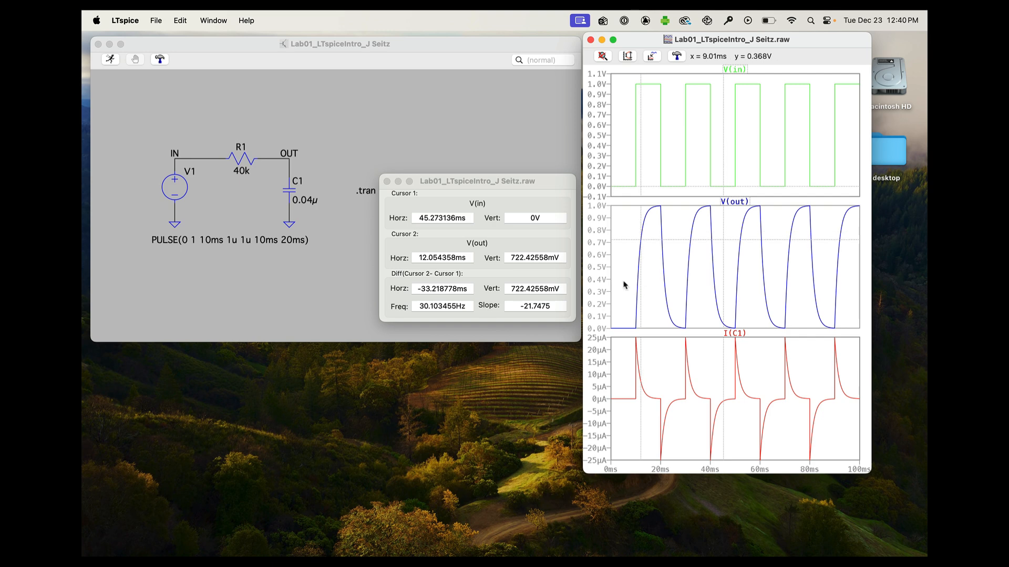
{"action": "mouse_move", "coordinate": [641, 252]}
{"action": "left_mouse_down"}
{"action": "mouse_move", "coordinate": [665, 251]}
{"action": "mouse_move", "coordinate": [633, 256]}
{"action": "mouse_move", "coordinate": [680, 254]}
{"action": "mouse_move", "coordinate": [644, 255]}
{"action": "left_mouse_up"}
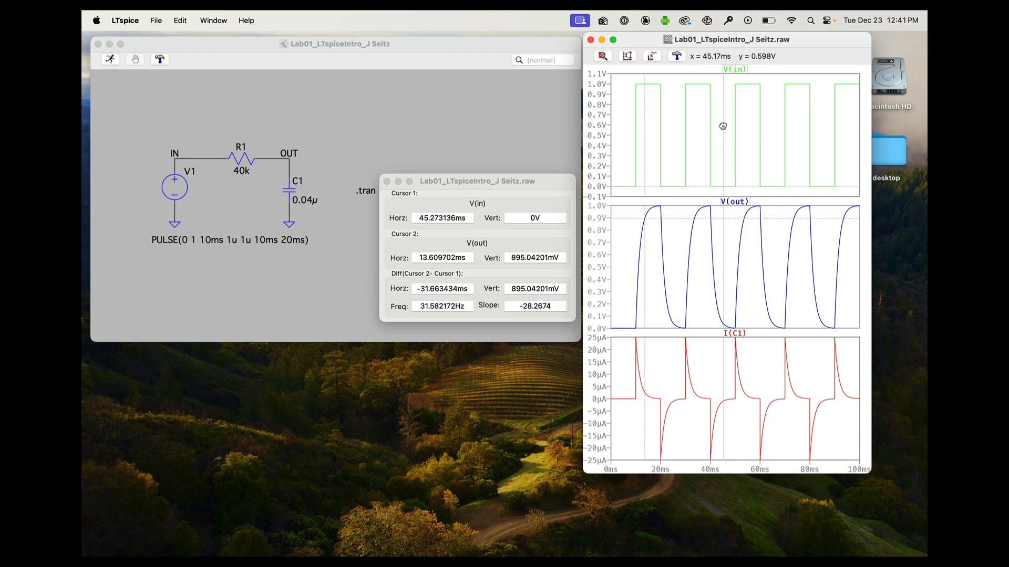
{"action": "left_click_drag", "start_coordinate": [722, 126], "coordinate": [653, 126]}
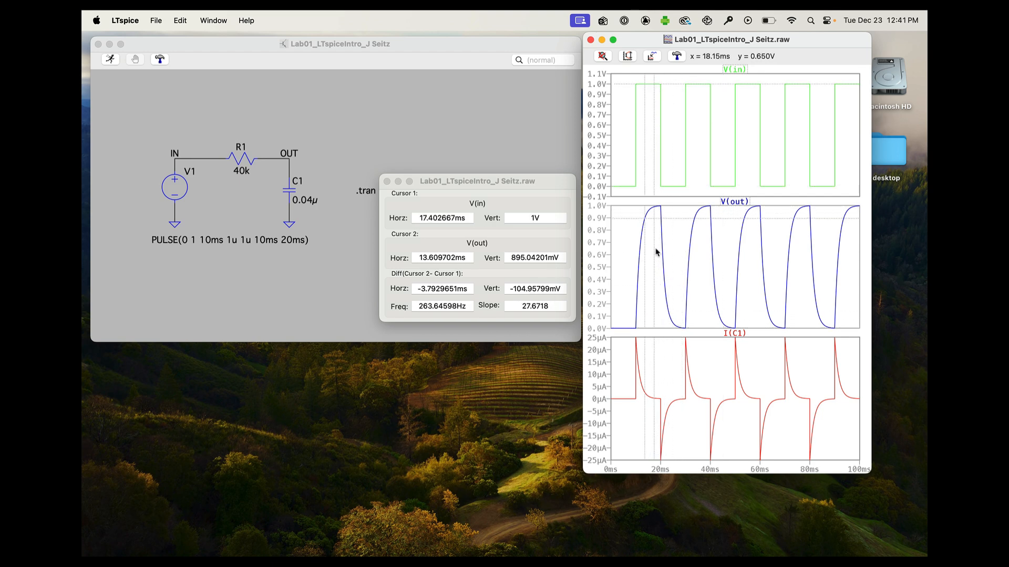
Reassign the second cursor to V(in) and place cursor 1 at about 34.2 ms and cursor 2 at about 25.7 ms
{"action": "left_click", "coordinate": [734, 69]}
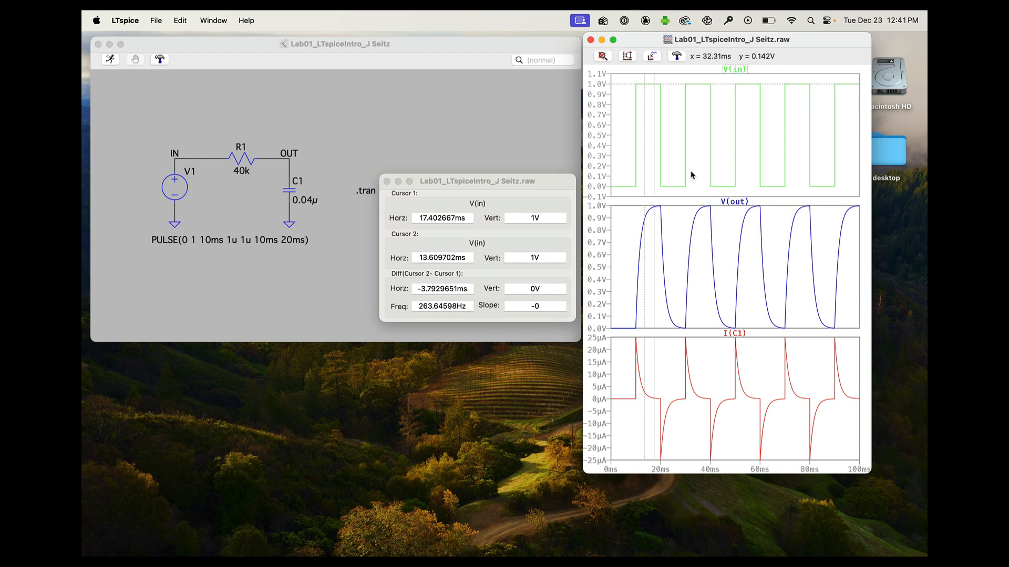
{"action": "left_click_drag", "start_coordinate": [653, 153], "coordinate": [673, 143]}
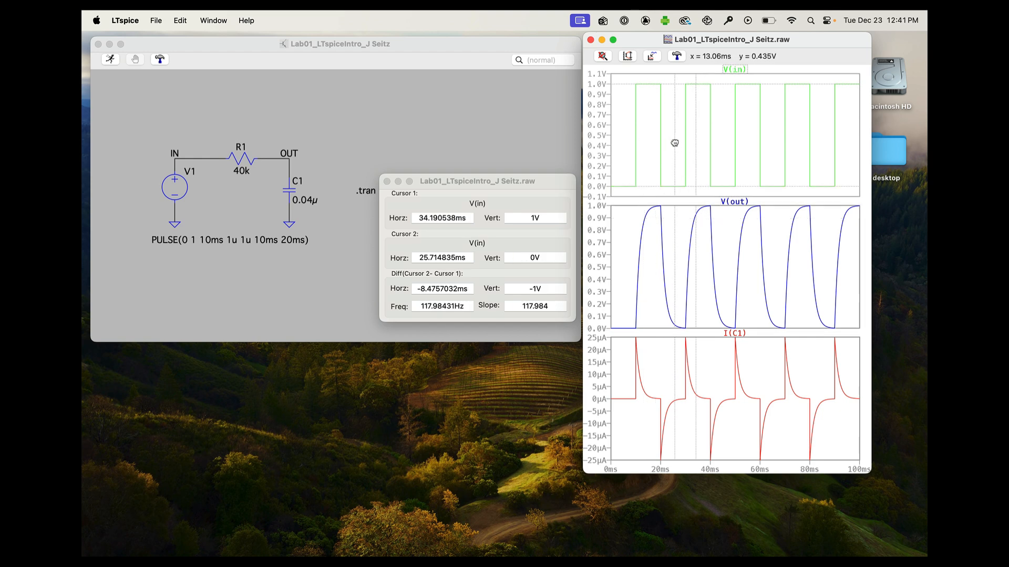